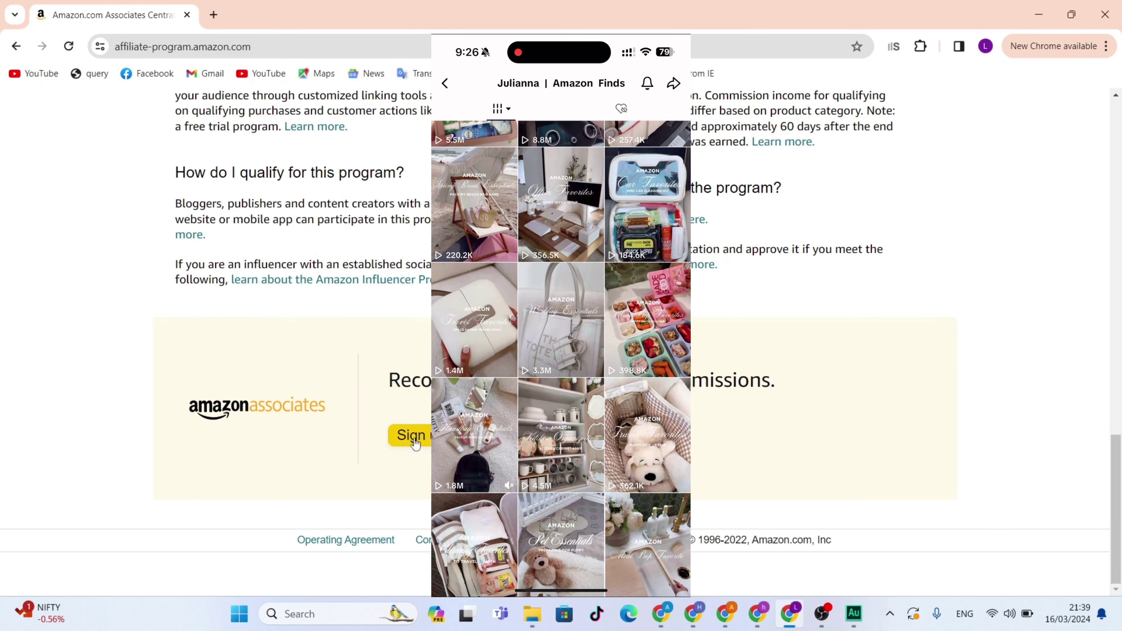
Step: Scroll back to the top of the Amazon Finds creator's TikTok profile
{"action": "scroll", "coordinate": [1006, 364], "scroll_direction": "up", "scroll_amount": 6}
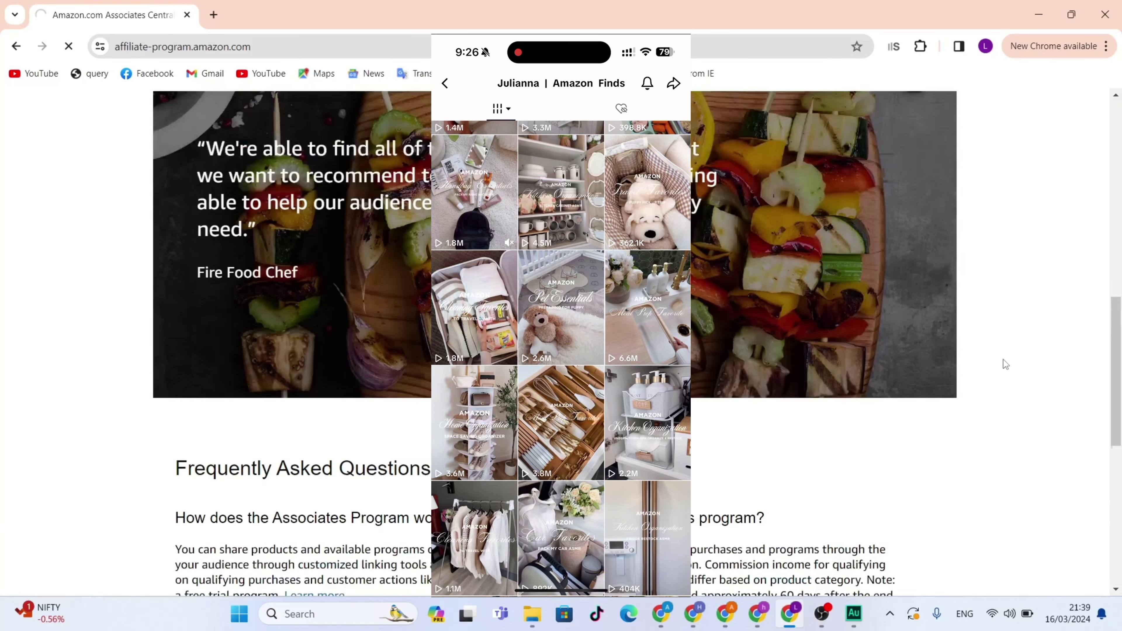
{"action": "left_click", "coordinate": [15, 46]}
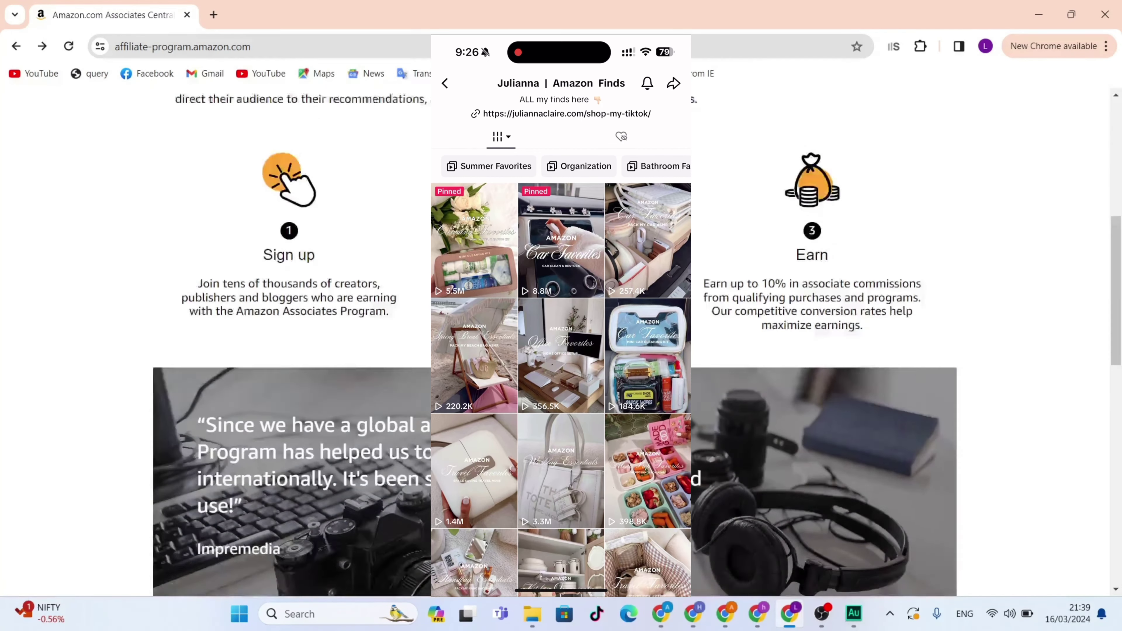
Step: Scroll through the Toponlinefinds user search results in TikTok
{"action": "scroll", "coordinate": [910, 447], "scroll_direction": "up", "scroll_amount": 2}
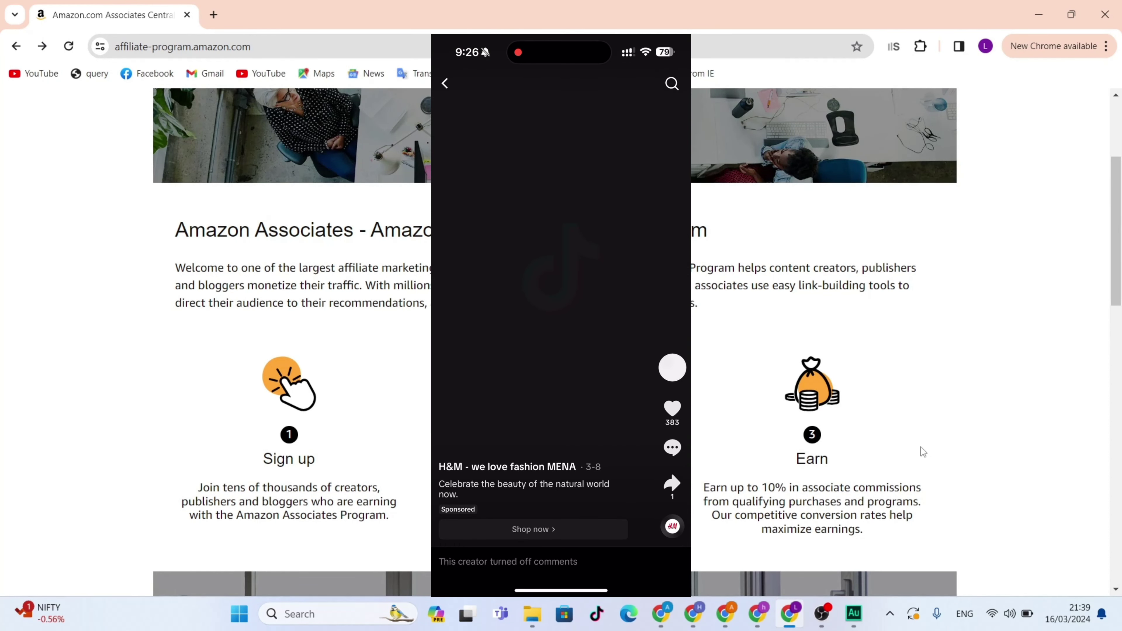
{"action": "scroll", "coordinate": [921, 447], "scroll_direction": "down", "scroll_amount": 10}
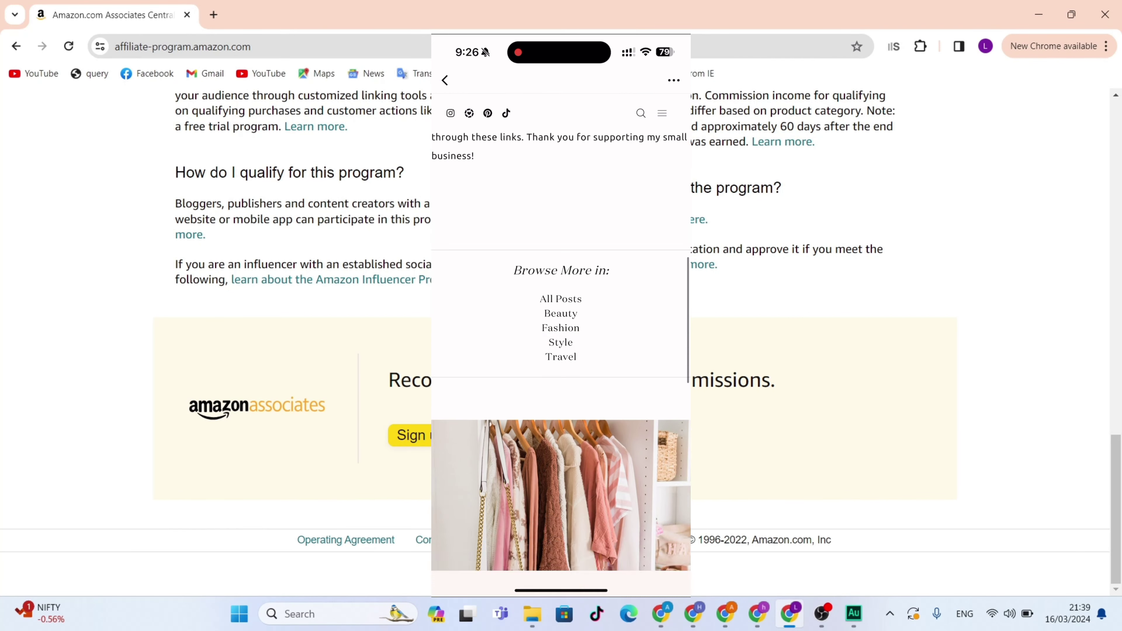
{"action": "scroll", "coordinate": [812, 326], "scroll_direction": "up", "scroll_amount": 10}
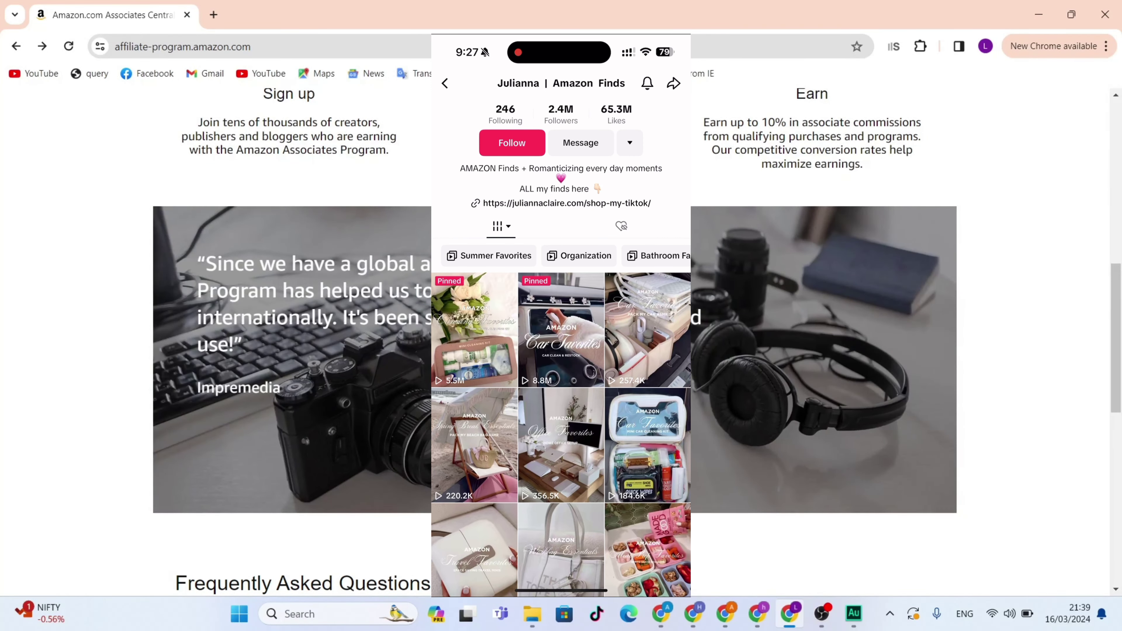
{"action": "scroll", "coordinate": [812, 336], "scroll_direction": "up", "scroll_amount": 6}
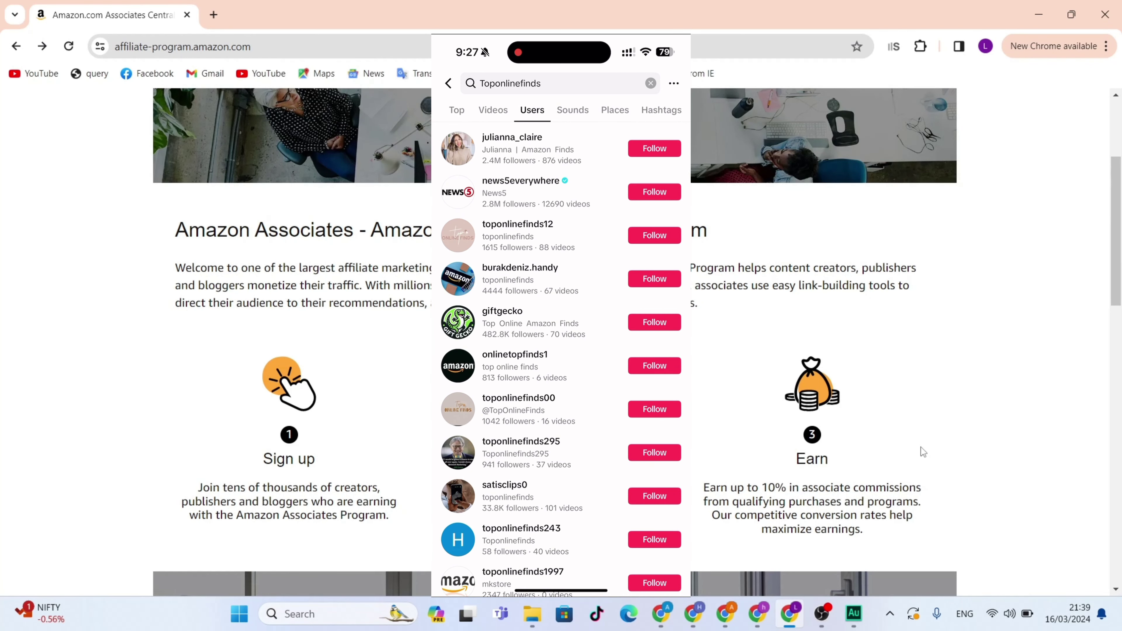
Step: Open the Amazon listing for the Instant Pot 6-in-1 Air Fryer and Indoor Grill ($139.95)
{"action": "scroll", "coordinate": [921, 448], "scroll_direction": "down", "scroll_amount": 10}
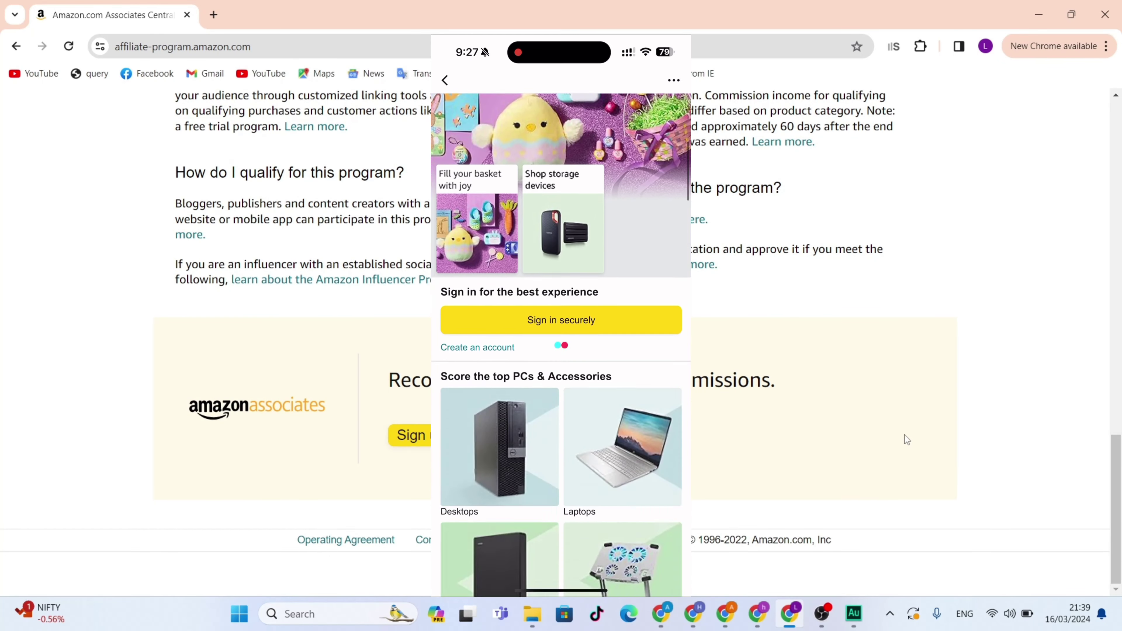
{"action": "left_click", "coordinate": [411, 434]}
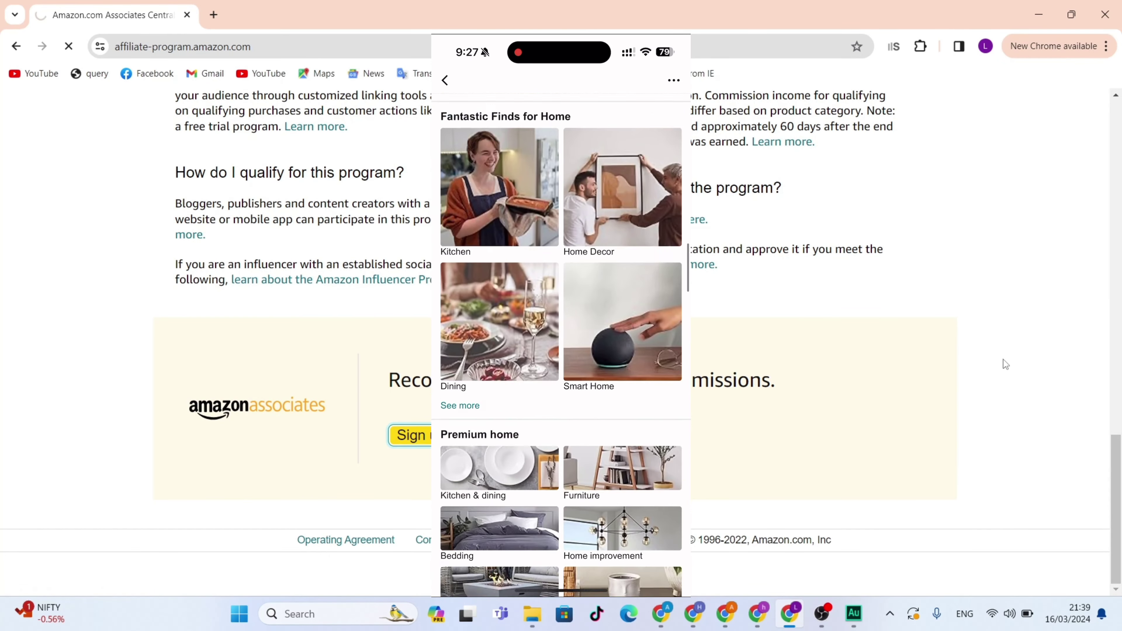
{"action": "scroll", "coordinate": [1002, 364], "scroll_direction": "up", "scroll_amount": 8}
{"action": "scroll", "coordinate": [1005, 364], "scroll_direction": "up", "scroll_amount": 3}
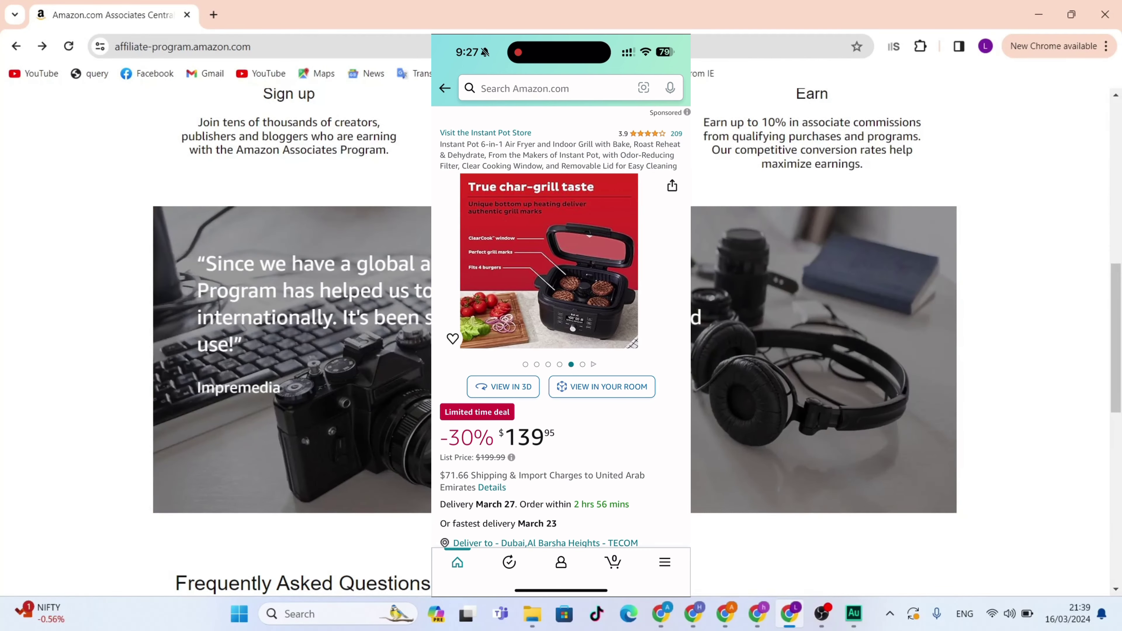
Step: Start a TikTok post of the 'Top Amazon Finds' fan video captioned #fan
{"action": "scroll", "coordinate": [822, 354], "scroll_direction": "up", "scroll_amount": 6}
{"action": "scroll", "coordinate": [757, 467], "scroll_direction": "up", "scroll_amount": 2}
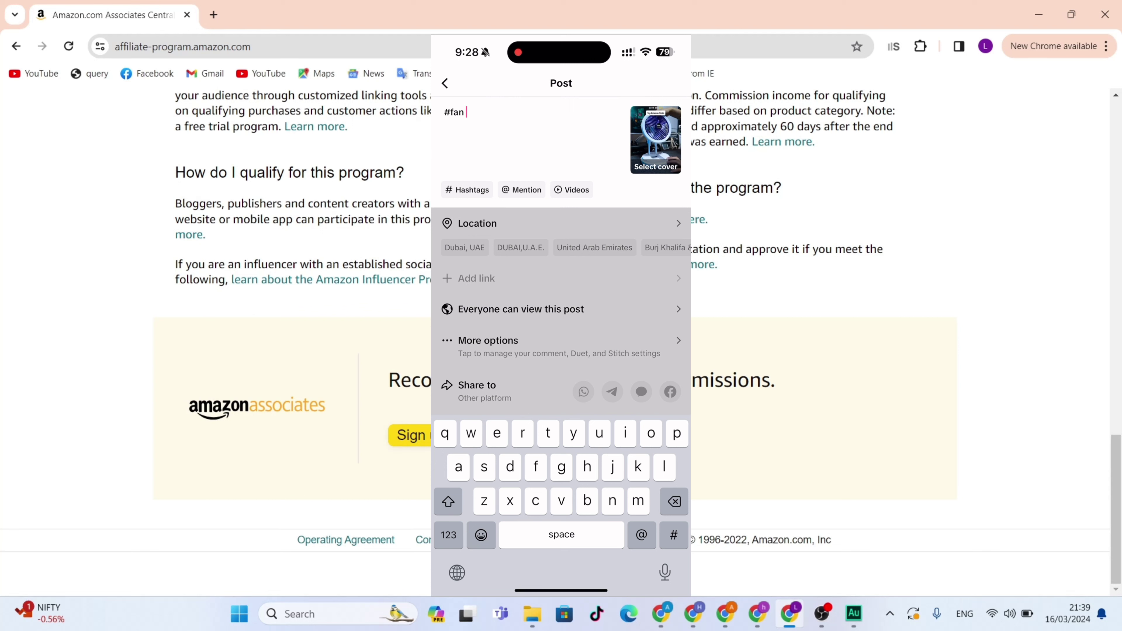
Step: Extend the fan video's caption to read '#fan #amazonproducts'
{"action": "left_click", "coordinate": [410, 435]}
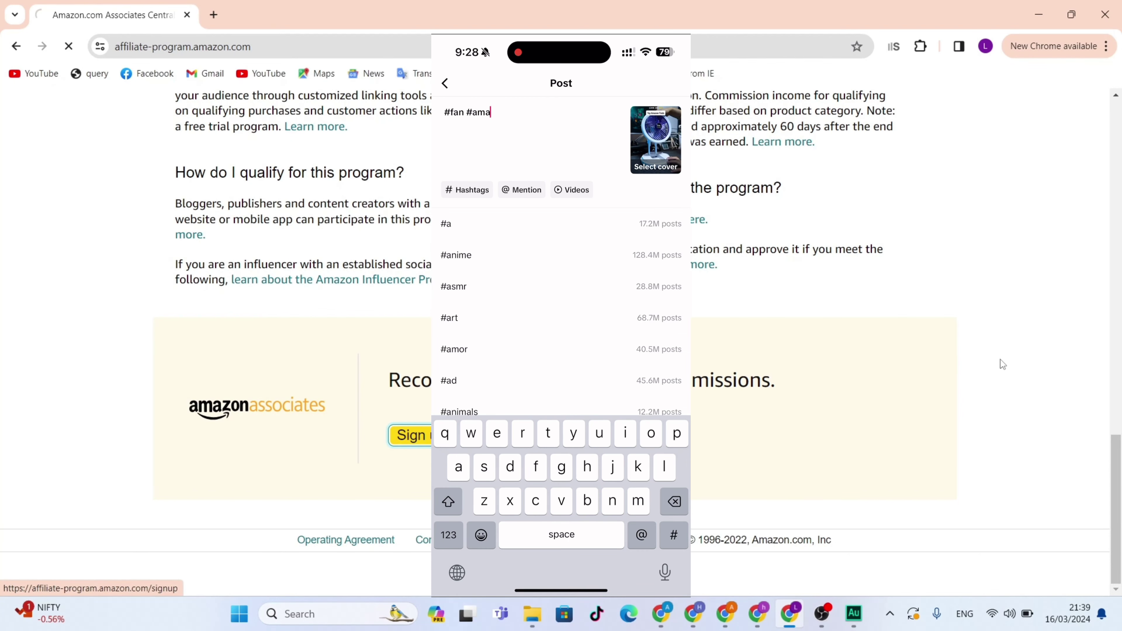
{"action": "scroll", "coordinate": [1002, 364], "scroll_direction": "up", "scroll_amount": 8}
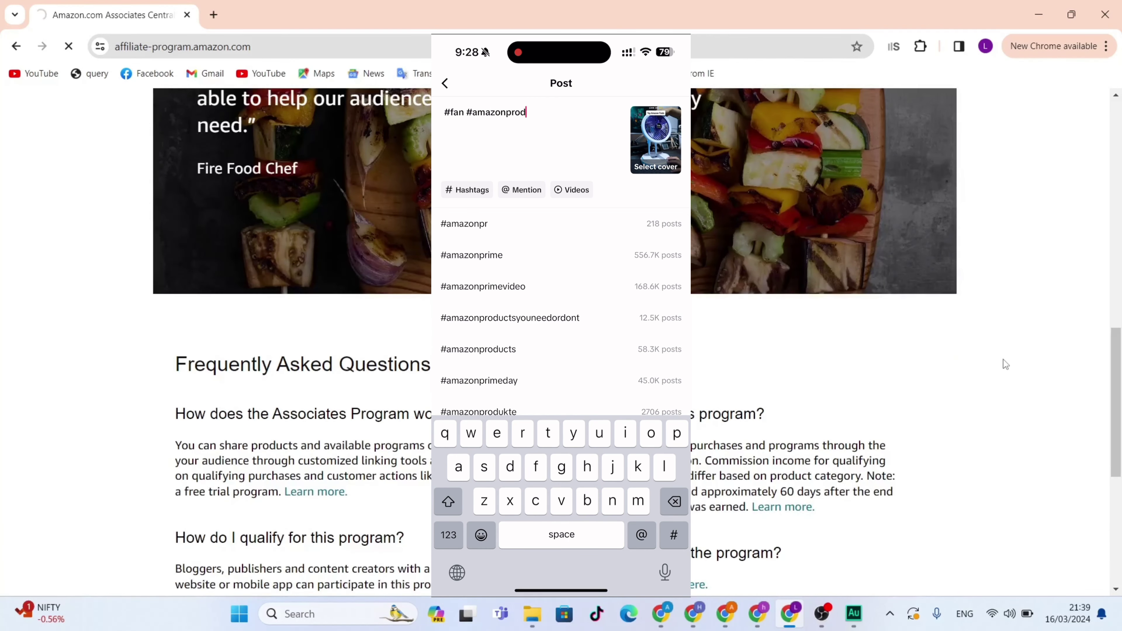
{"action": "scroll", "coordinate": [1003, 364], "scroll_direction": "up", "scroll_amount": 3}
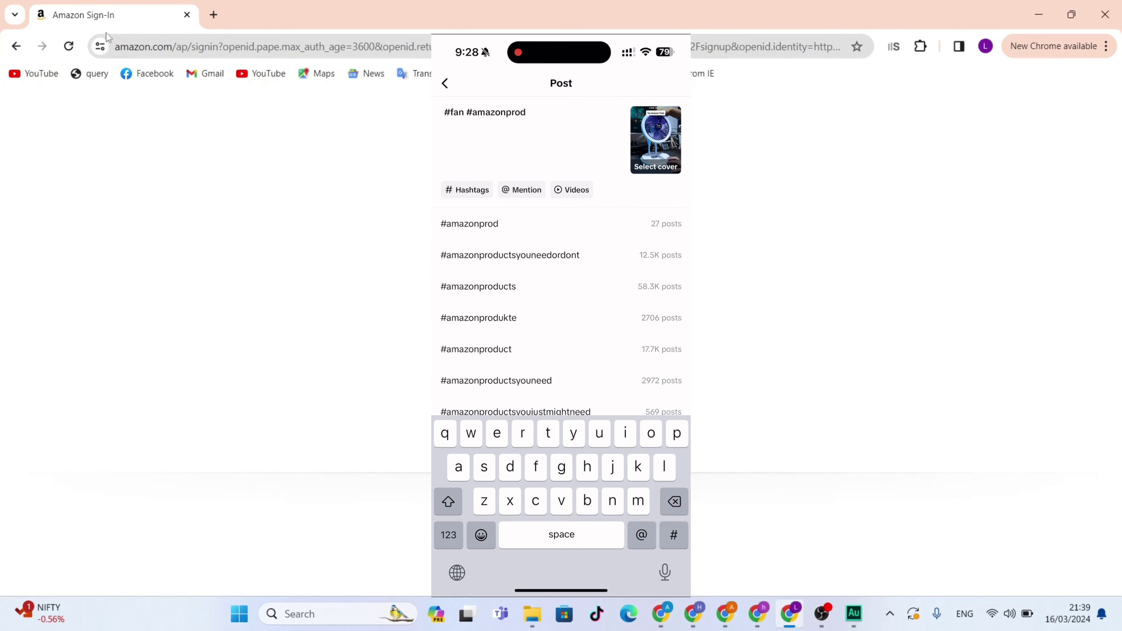
{"action": "left_click", "coordinate": [16, 46]}
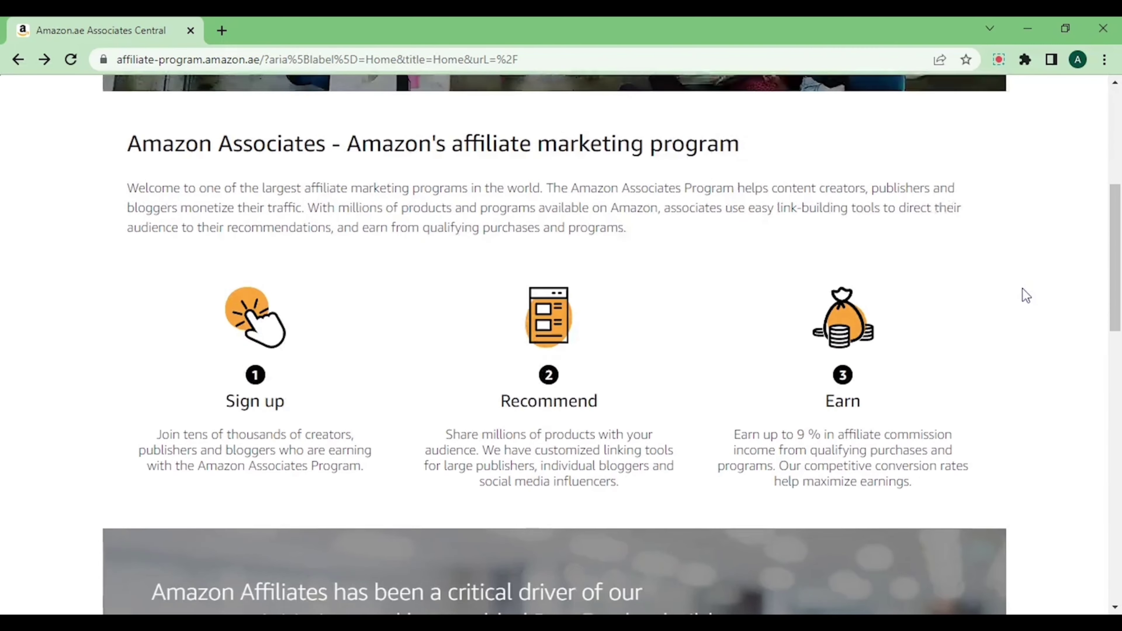
Step: Scroll the UAE Associates page to its Sign up, Recommend and Earn steps
{"action": "scroll", "coordinate": [1022, 288], "scroll_direction": "down", "scroll_amount": 1}
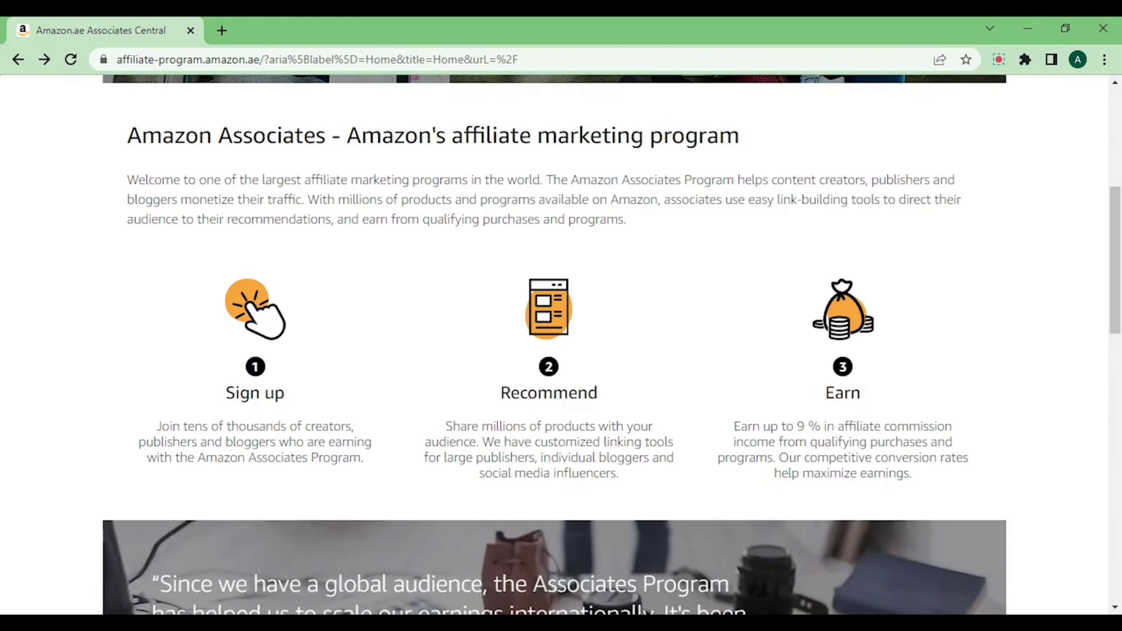
Step: Scroll back to the top of the Associates page and open the United Arab Emirates country list
{"action": "scroll", "coordinate": [1022, 288], "scroll_direction": "down", "scroll_amount": 3}
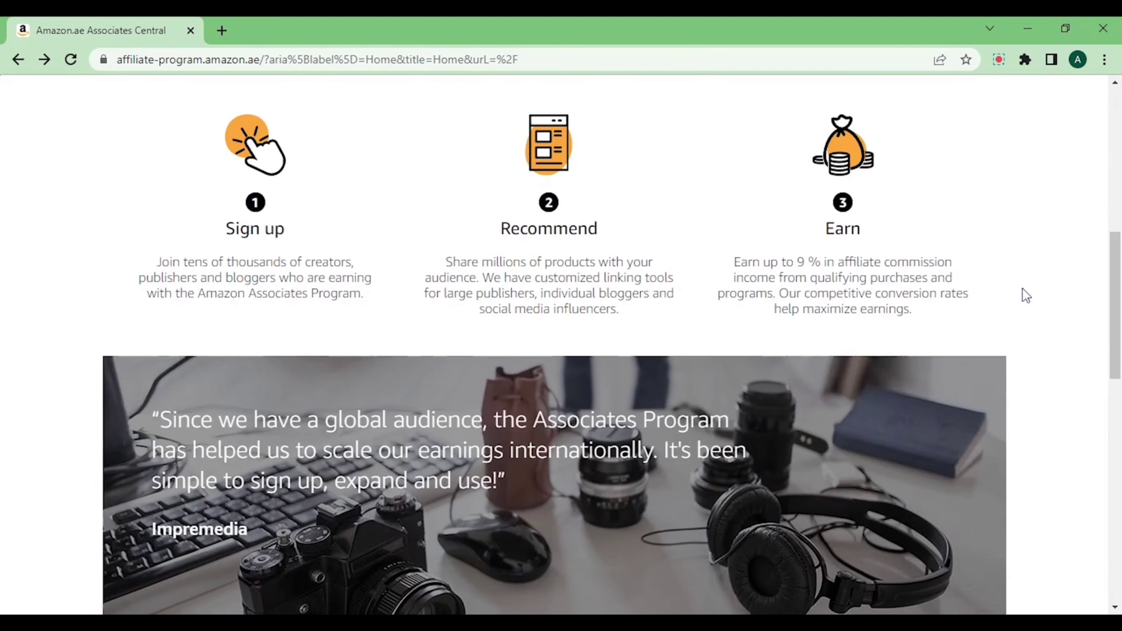
{"action": "scroll", "coordinate": [1022, 288], "scroll_direction": "down", "scroll_amount": 7}
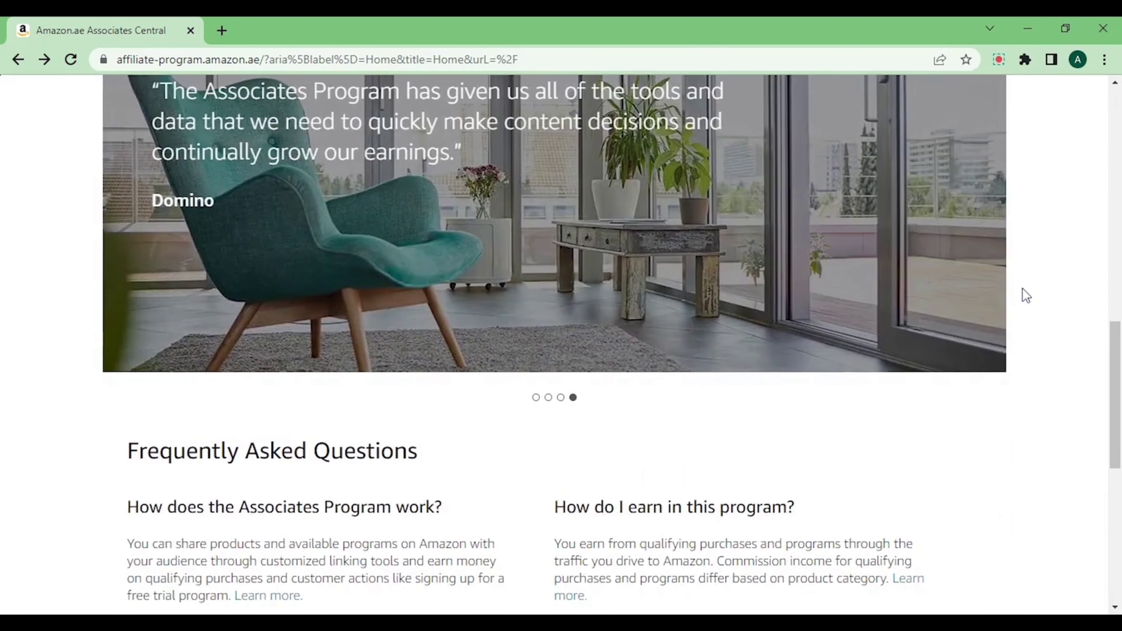
{"action": "scroll", "coordinate": [1022, 288], "scroll_direction": "down", "scroll_amount": 5}
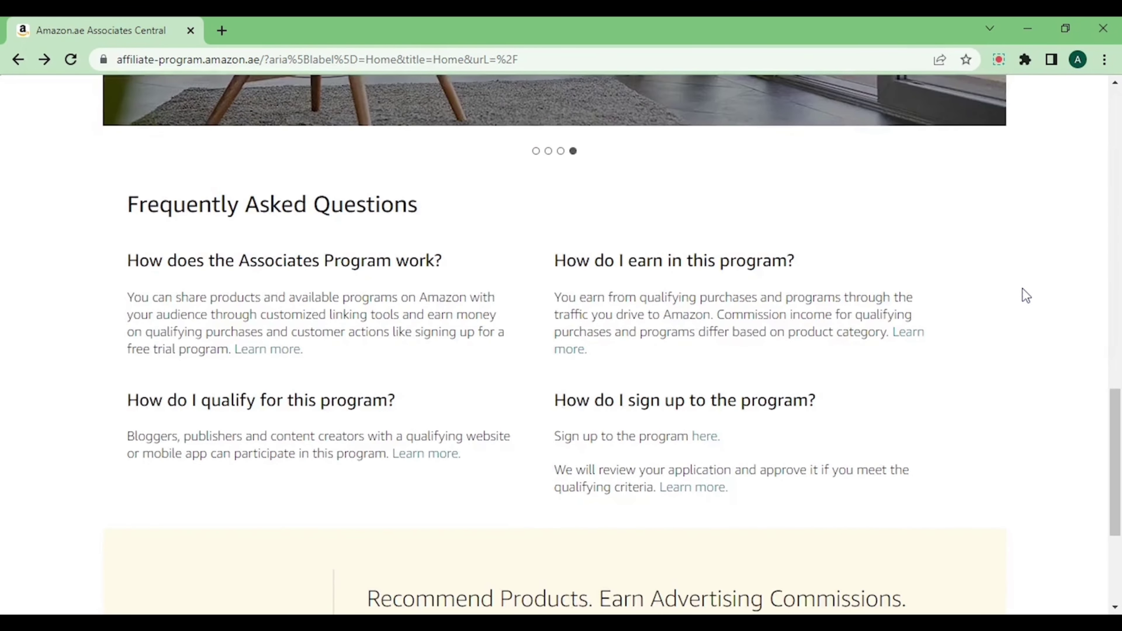
{"action": "scroll", "coordinate": [1022, 287], "scroll_direction": "down", "scroll_amount": 5}
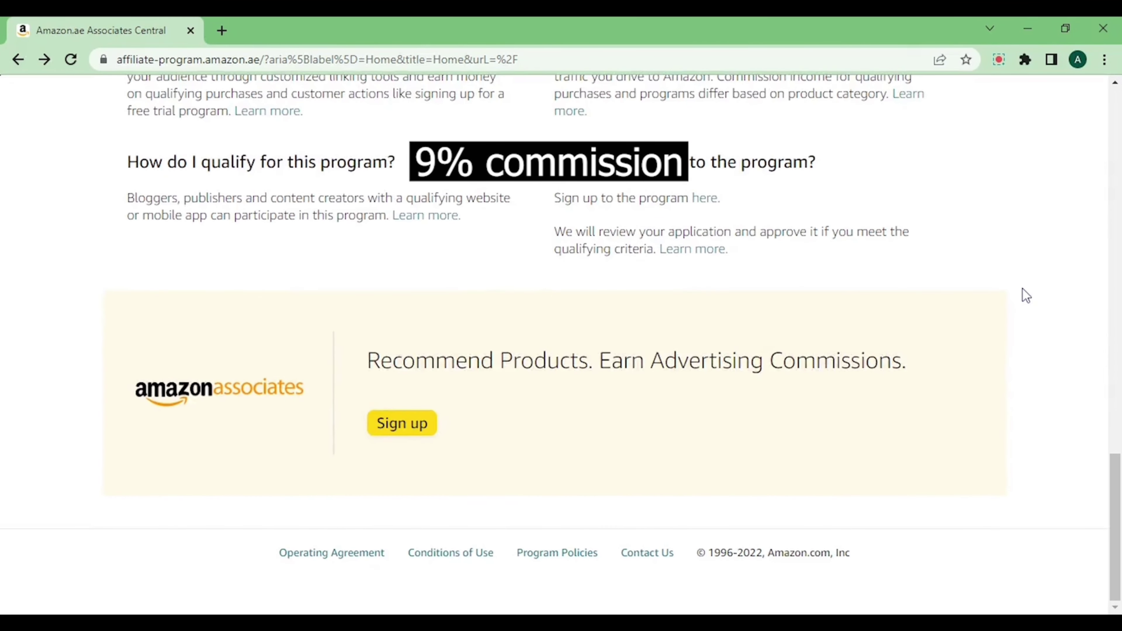
{"action": "scroll", "coordinate": [1024, 295], "scroll_direction": "up", "scroll_amount": 3}
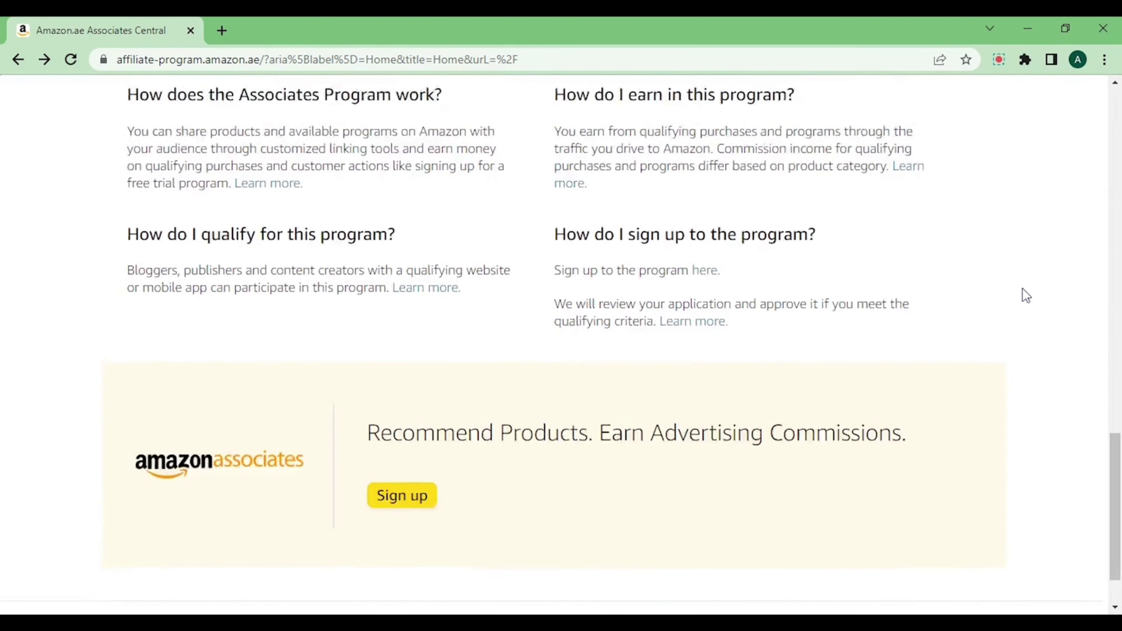
{"action": "scroll", "coordinate": [1021, 290], "scroll_direction": "up", "scroll_amount": 5}
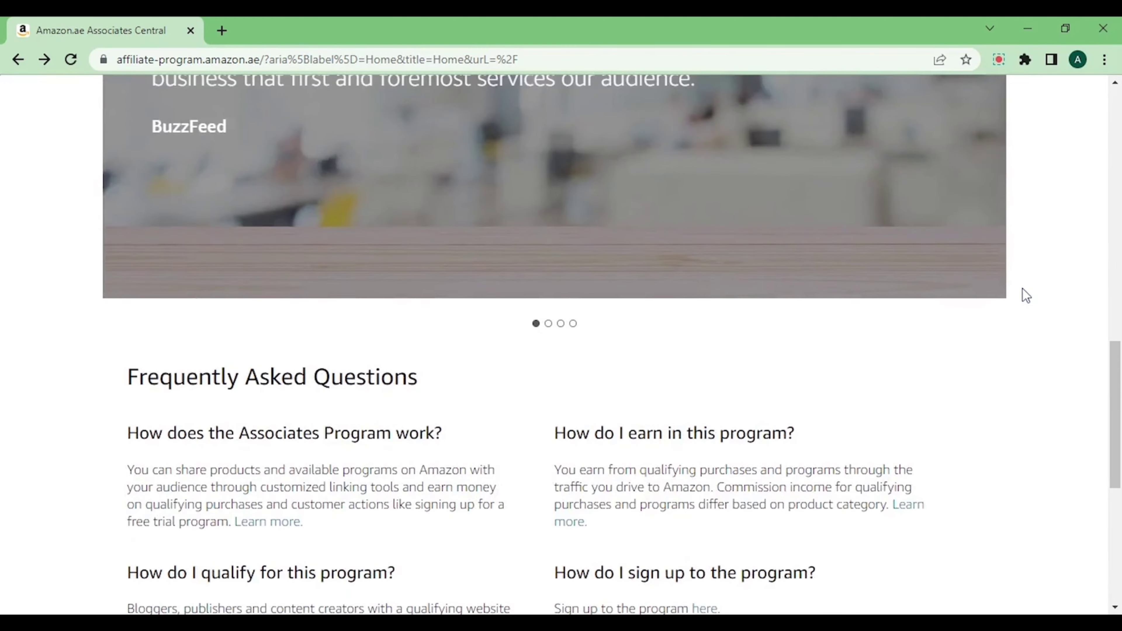
{"action": "scroll", "coordinate": [1022, 288], "scroll_direction": "up", "scroll_amount": 8}
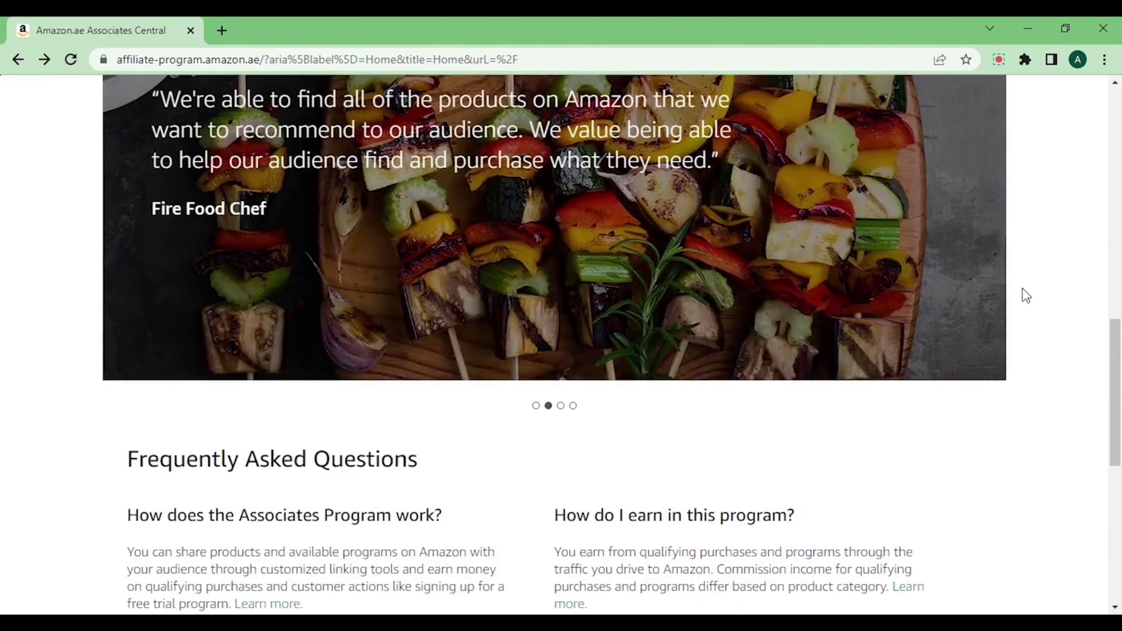
{"action": "scroll", "coordinate": [1022, 288], "scroll_direction": "up", "scroll_amount": 13}
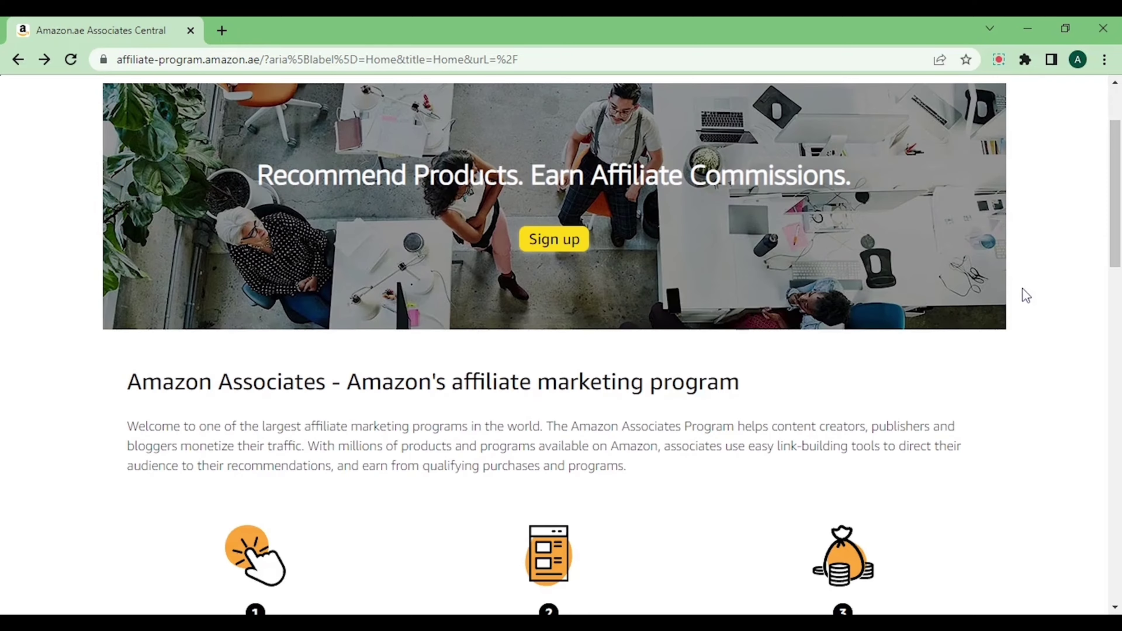
{"action": "scroll", "coordinate": [1022, 288], "scroll_direction": "up", "scroll_amount": 3}
{"action": "left_click", "coordinate": [1002, 102]}
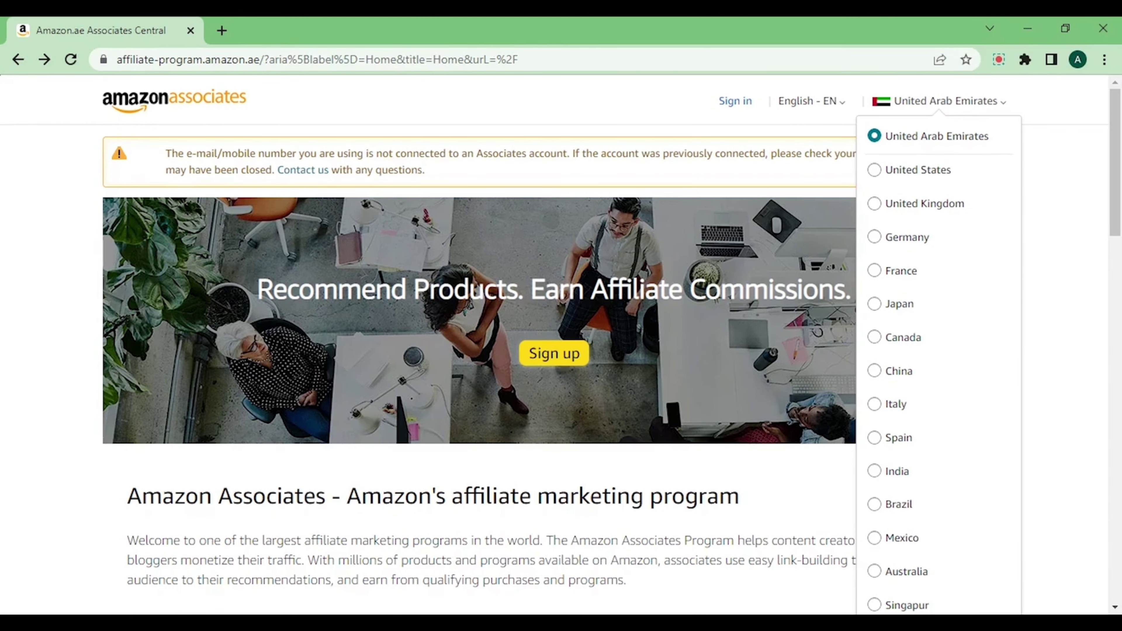
Step: Keep United Arab Emirates selected and open the Sign up form at Account Information
{"action": "left_click", "coordinate": [488, 518]}
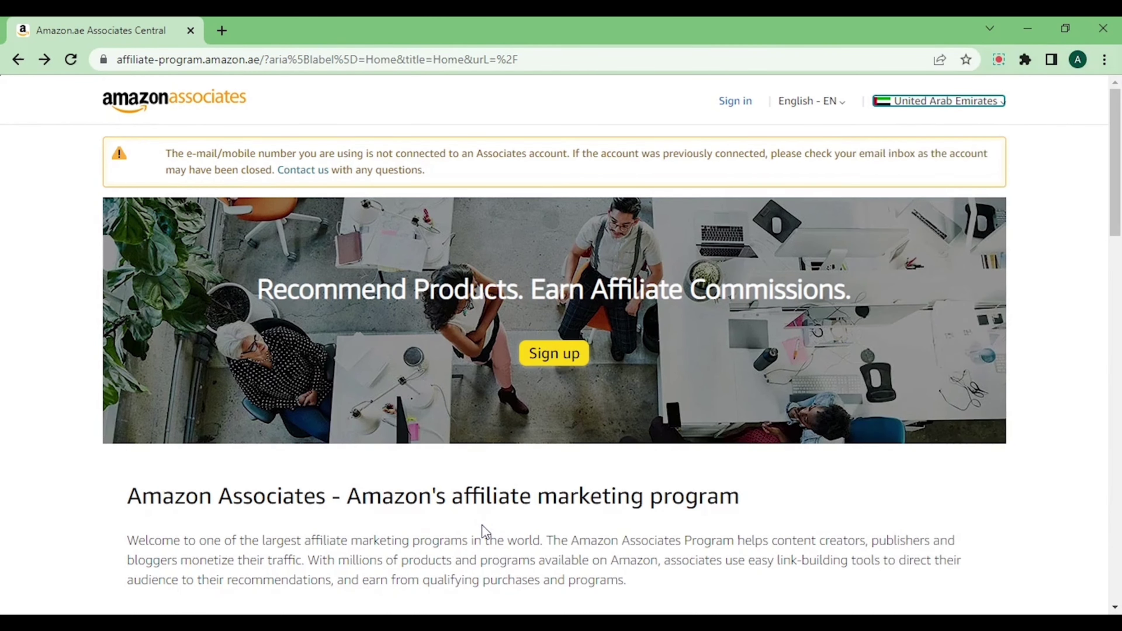
{"action": "key", "text": "Return"}
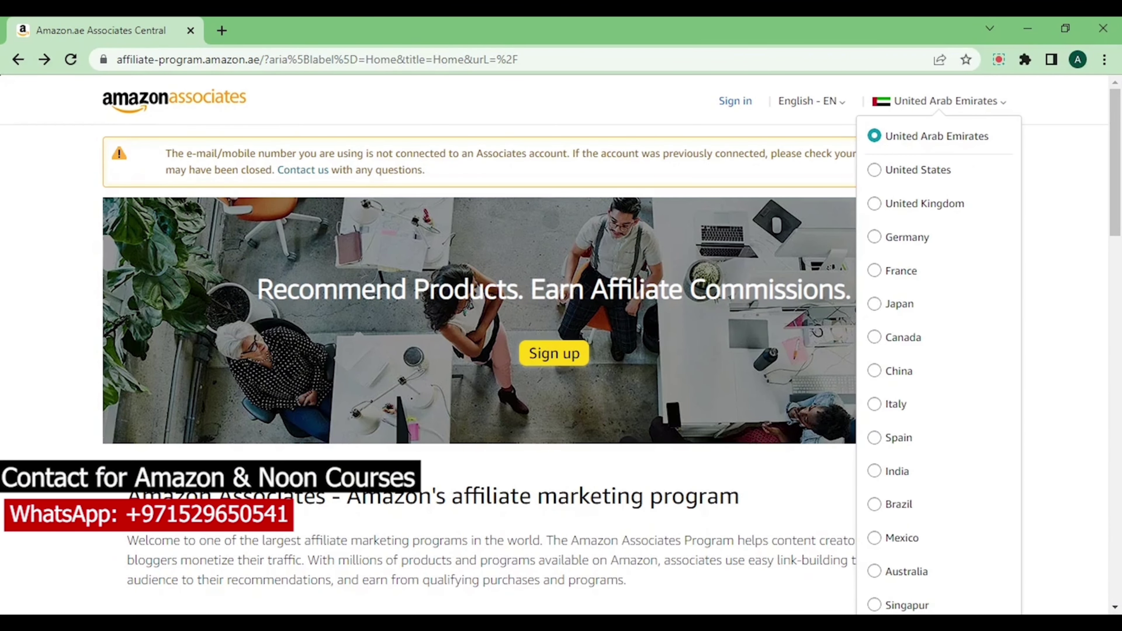
{"action": "left_click", "coordinate": [548, 402]}
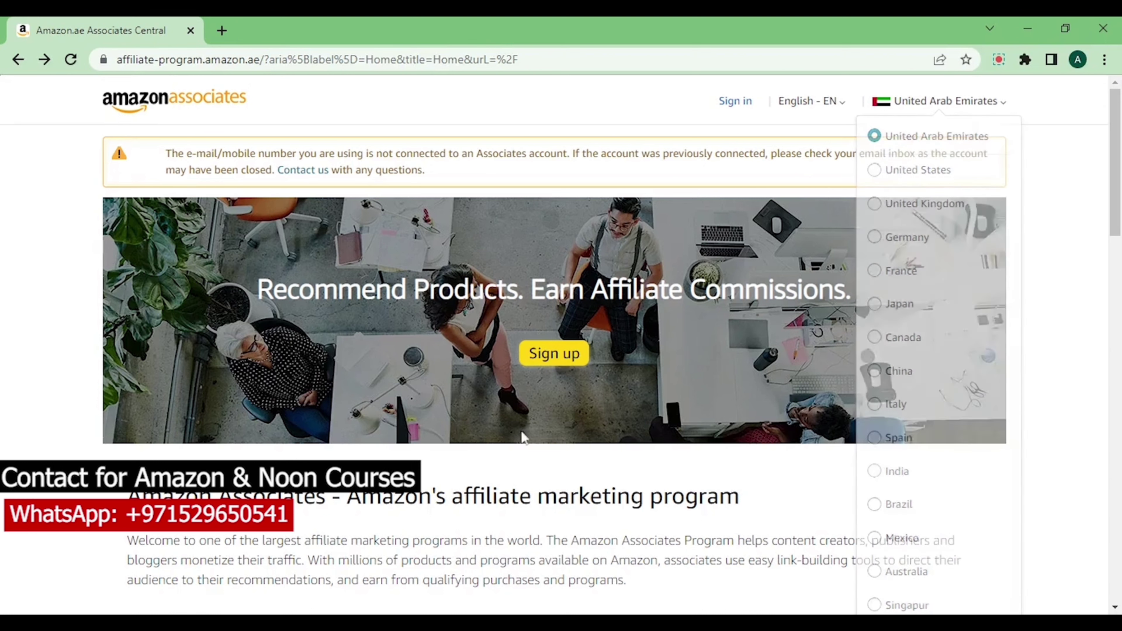
{"action": "left_click", "coordinate": [489, 521]}
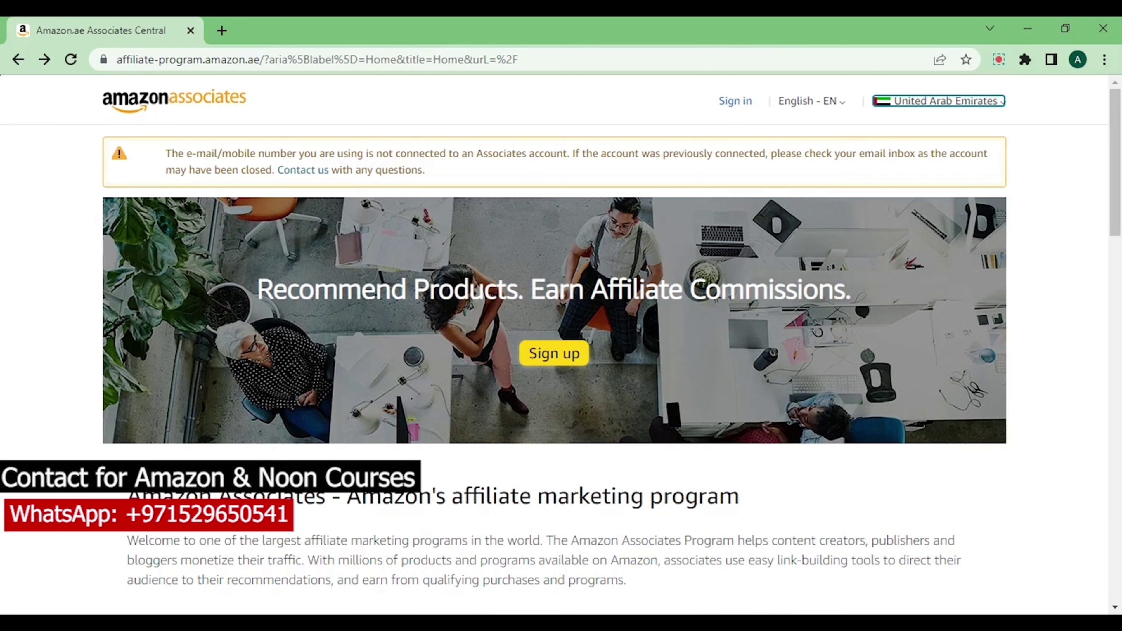
{"action": "left_click", "coordinate": [566, 362]}
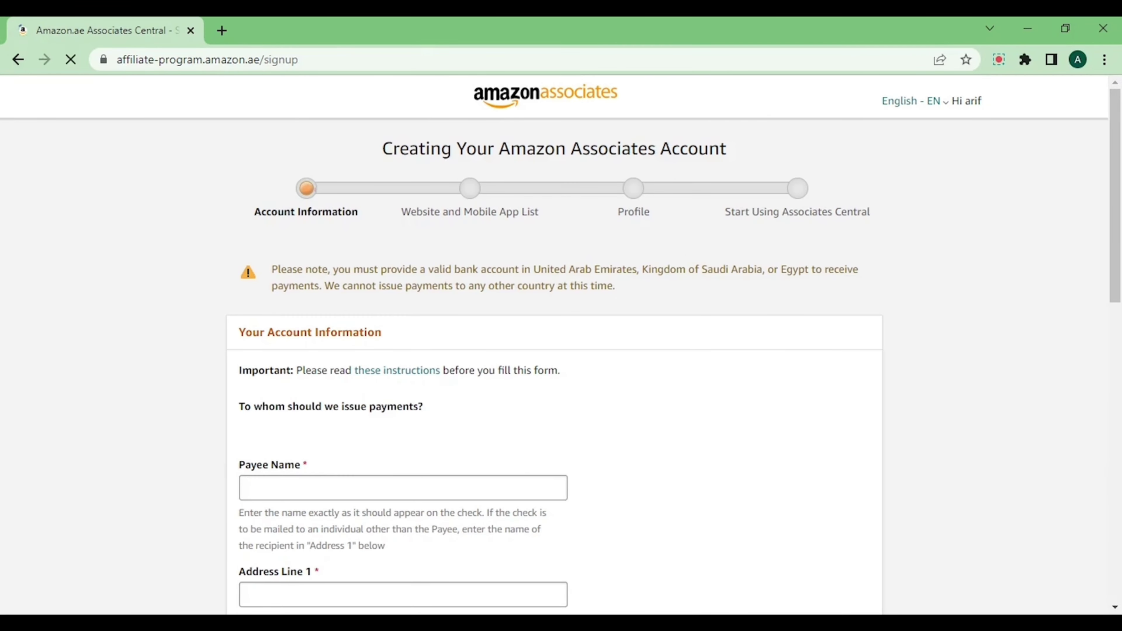
Step: Enter the payee's full name in the Payee Name field
{"action": "scroll", "coordinate": [579, 390], "scroll_direction": "down", "scroll_amount": 1}
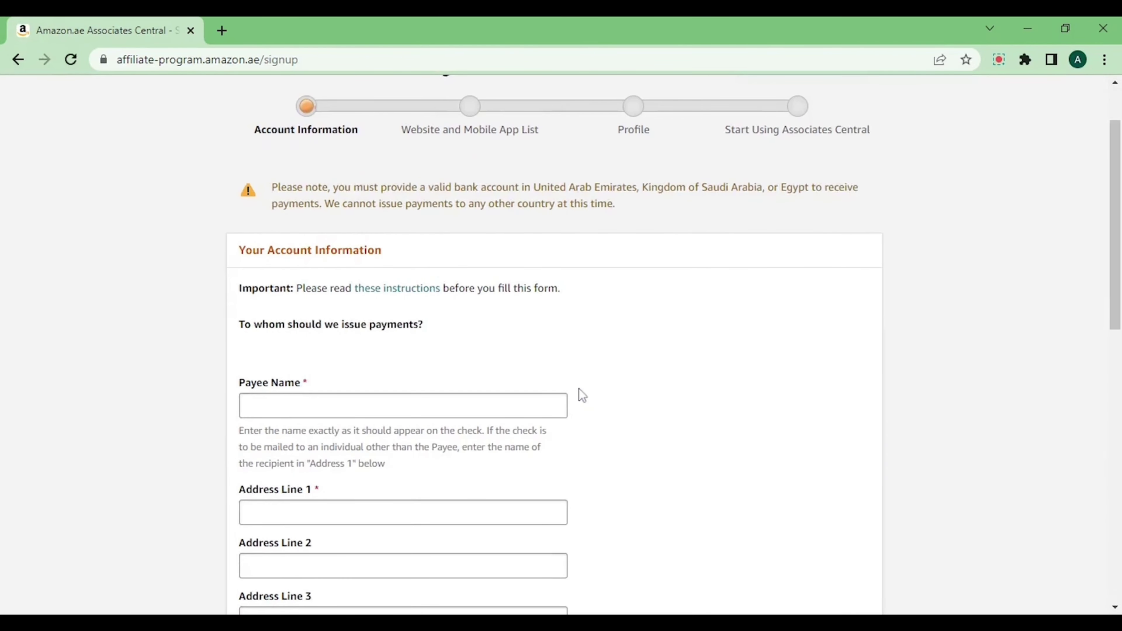
{"action": "scroll", "coordinate": [580, 390], "scroll_direction": "down", "scroll_amount": 3}
{"action": "scroll", "coordinate": [579, 389], "scroll_direction": "up", "scroll_amount": 1}
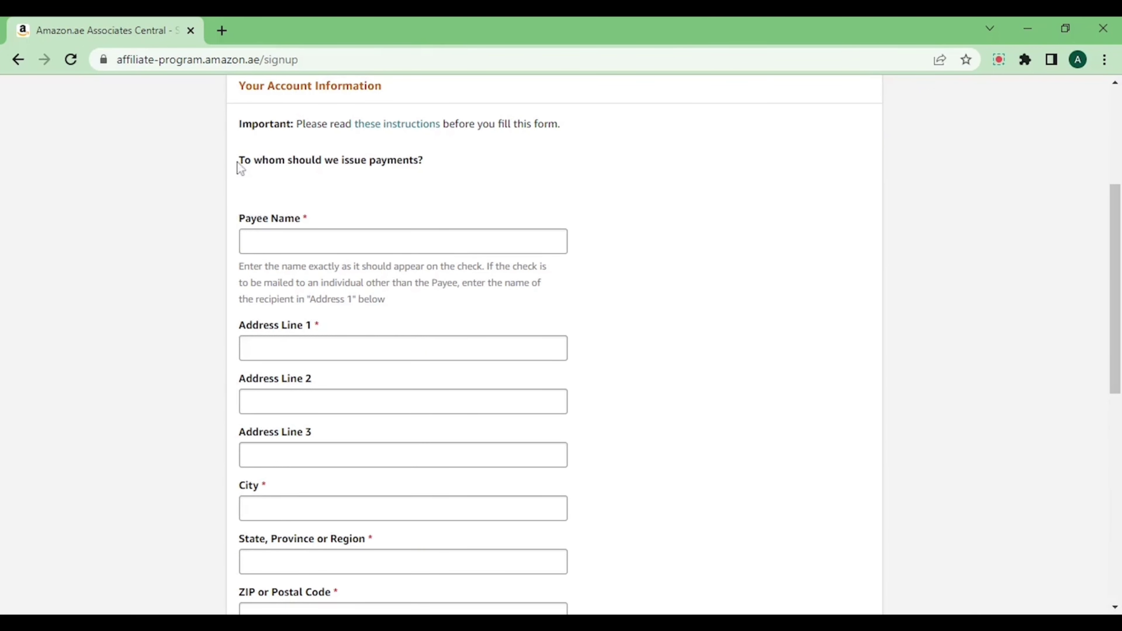
{"action": "left_click_drag", "start_coordinate": [237, 161], "coordinate": [434, 165]}
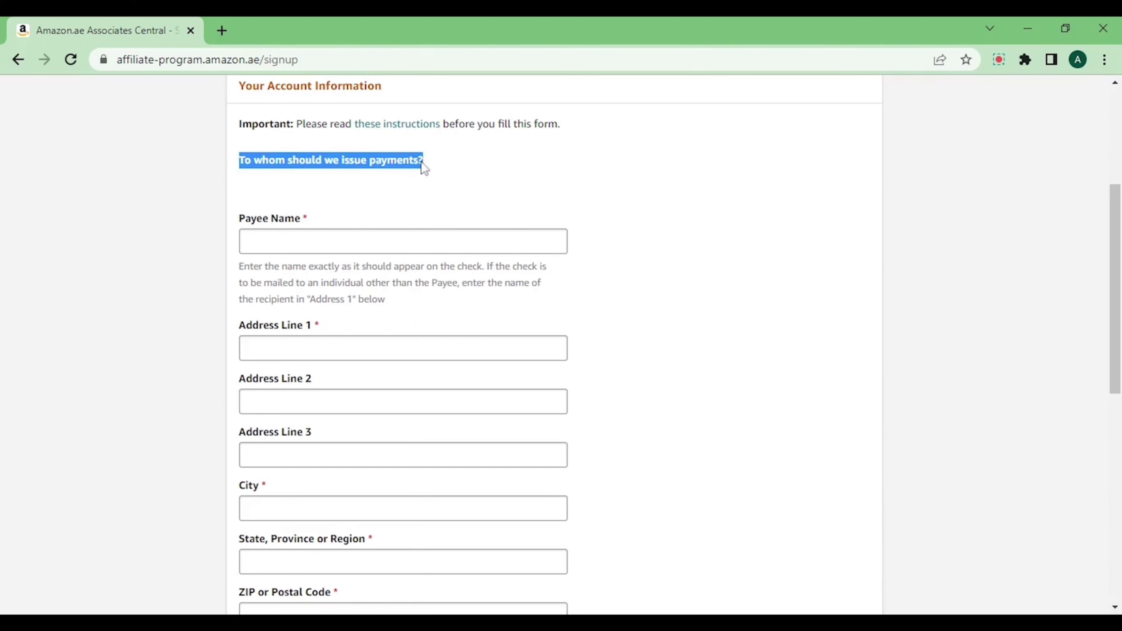
{"action": "left_click", "coordinate": [389, 241]}
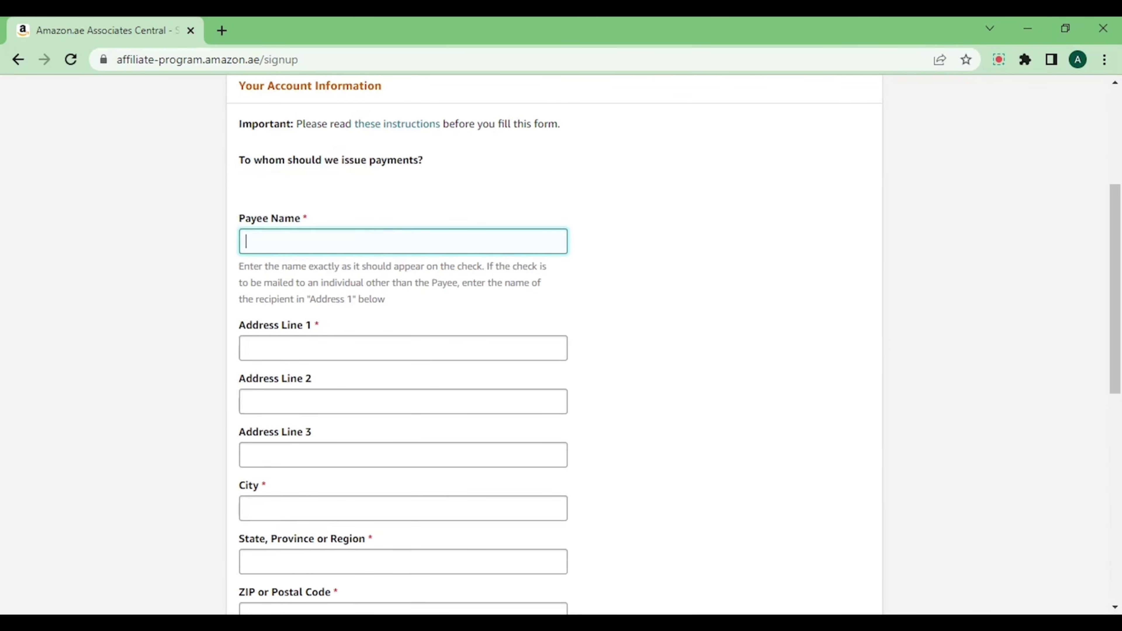
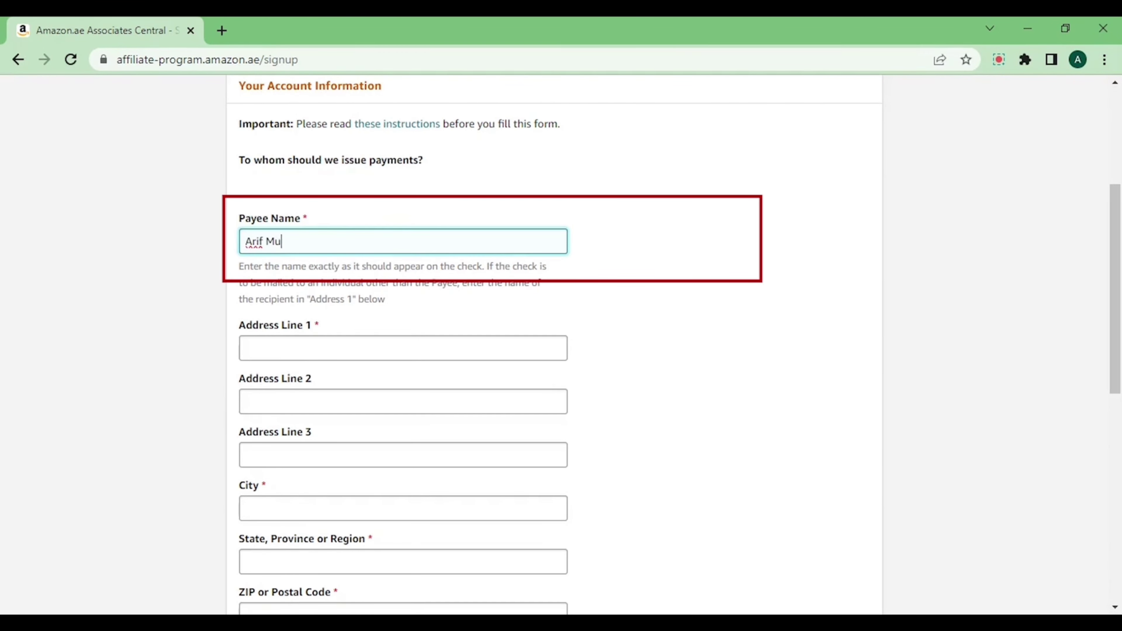
Step: Fill in the street and building number in Address Line 1
{"action": "left_click", "coordinate": [373, 348]}
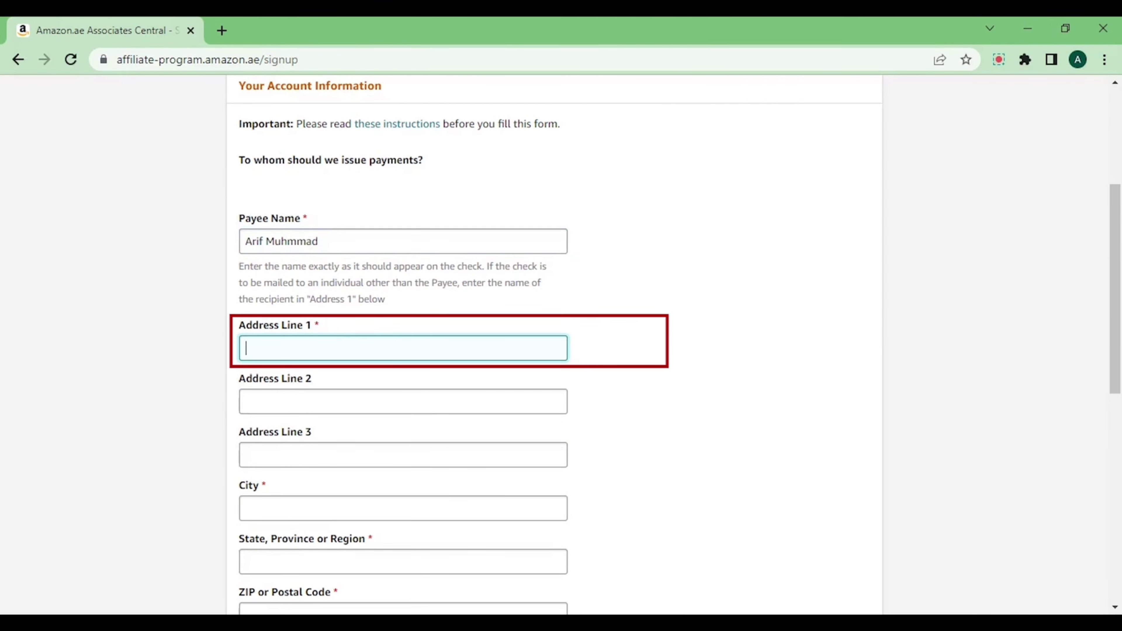
{"action": "type", "text": "XYZ Street"}
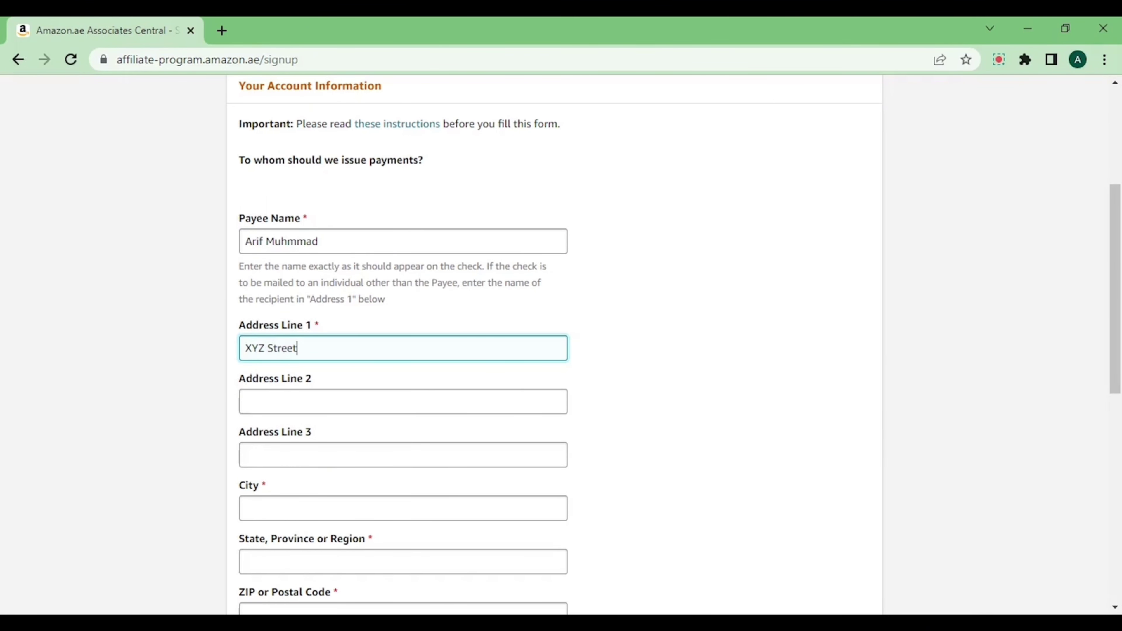
{"action": "type", "text": ","}
{"action": "type", "text": " Villa"}
{"action": "key", "text": "BackSpace"}
{"action": "key", "text": "BackSpace"}
{"action": "key", "text": "BackSpace"}
{"action": "key", "text": "BackSpace"}
{"action": "key", "text": "BackSpace"}
{"action": "type", "text": "Building no 13"}
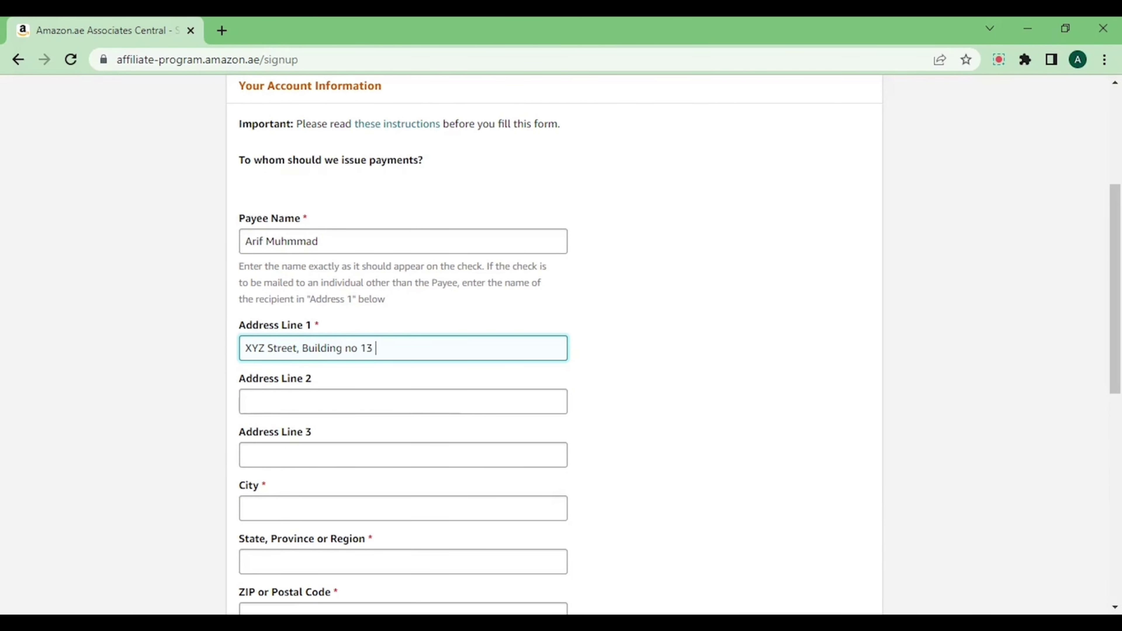
Step: Enter Dubai as the city and the state/region
{"action": "left_click", "coordinate": [287, 487]}
{"action": "type", "text": "Du"}
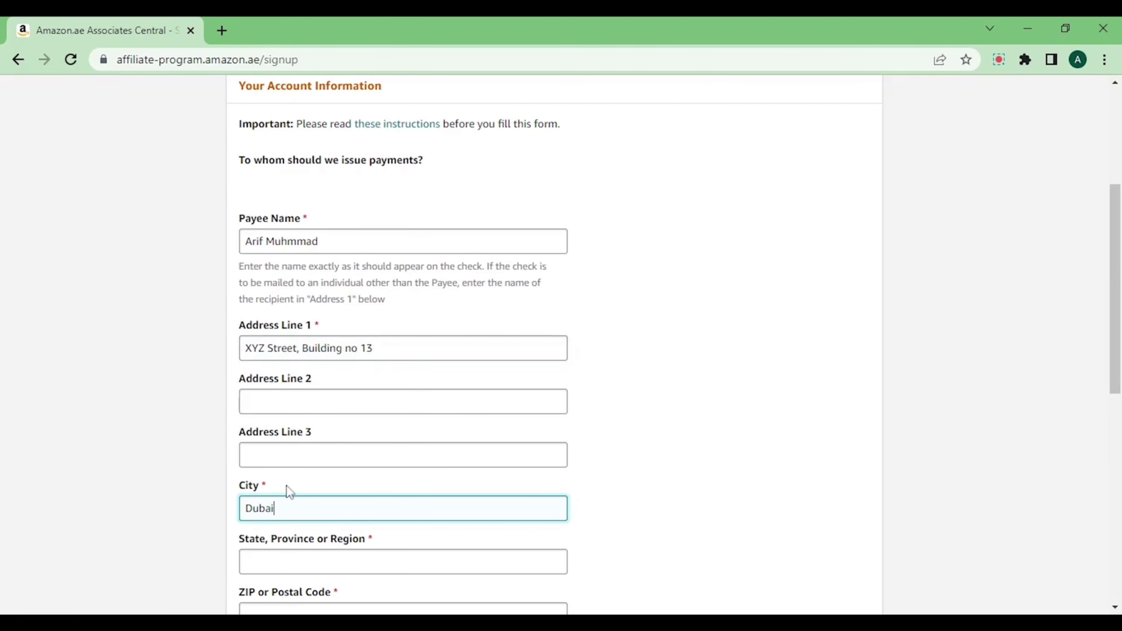
{"action": "type", "text": "bai"}
{"action": "scroll", "coordinate": [130, 356], "scroll_direction": "down", "scroll_amount": 3}
{"action": "left_click", "coordinate": [130, 356]}
{"action": "left_click", "coordinate": [294, 391]}
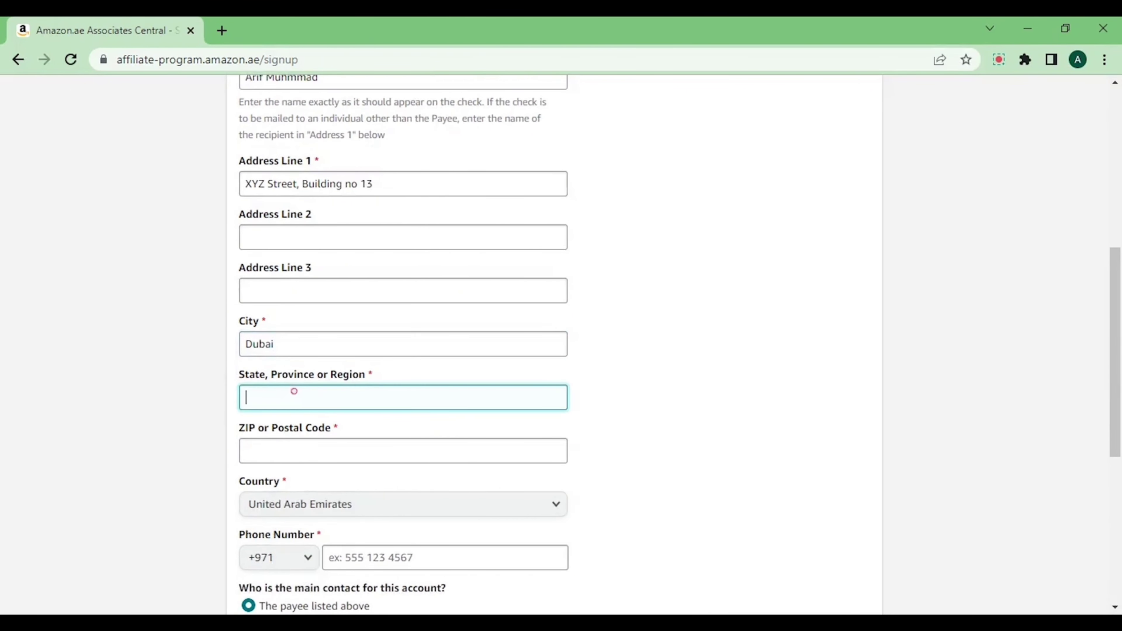
{"action": "type", "text": "Dubai"}
{"action": "key", "text": "shift+Tab"}
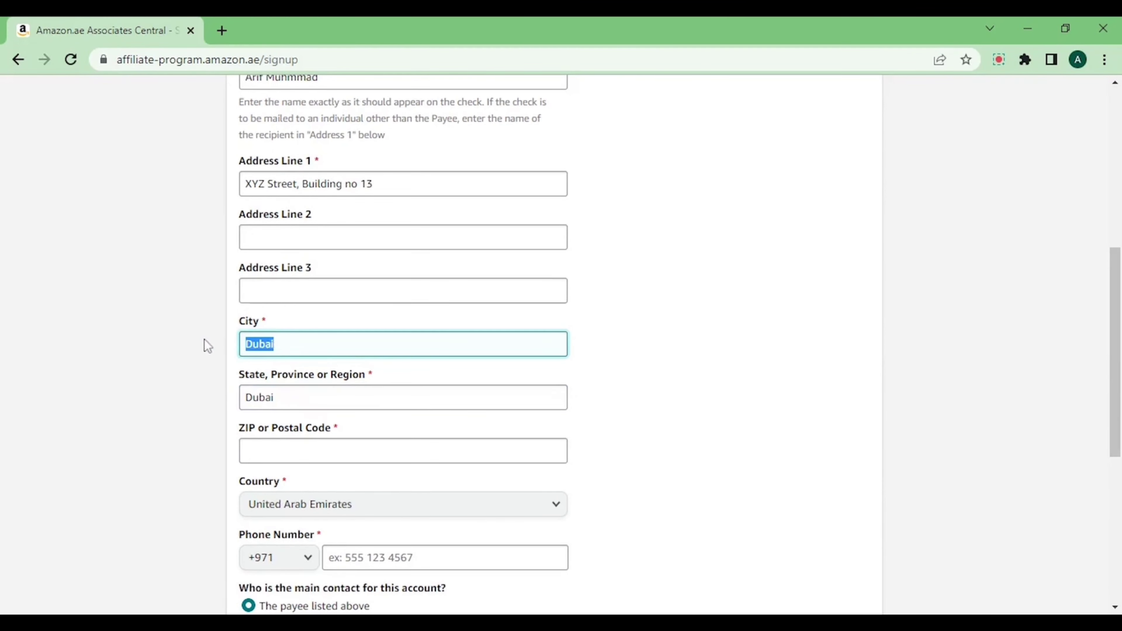
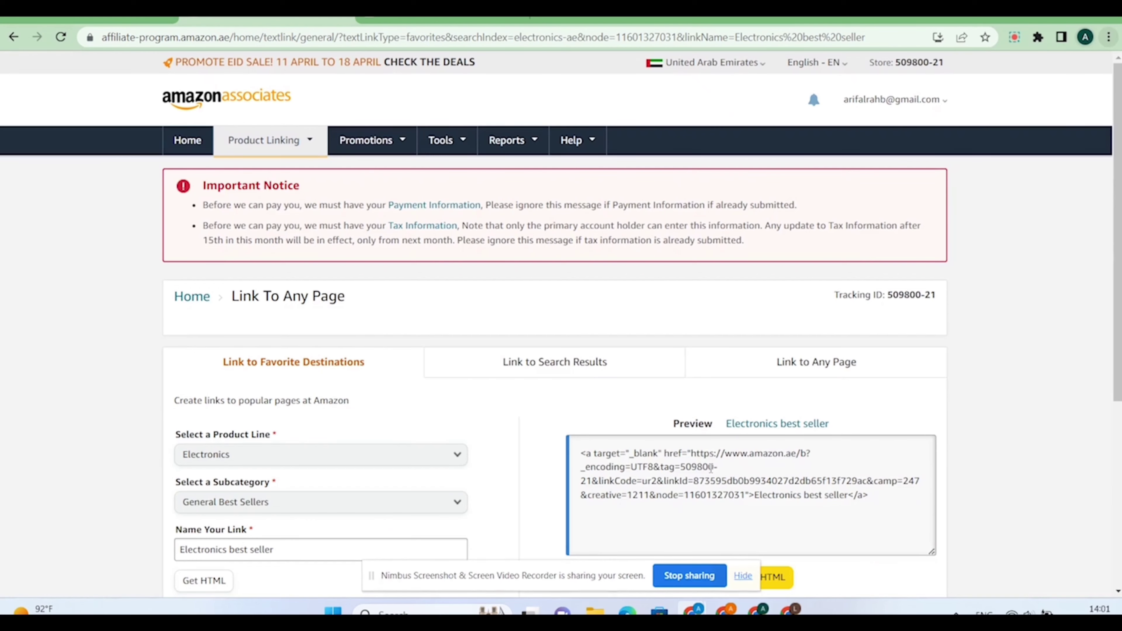
Step: Hide the screen-sharing bar, review the generated link page, and switch to the amazon.ae storefront
{"action": "left_click", "coordinate": [739, 584]}
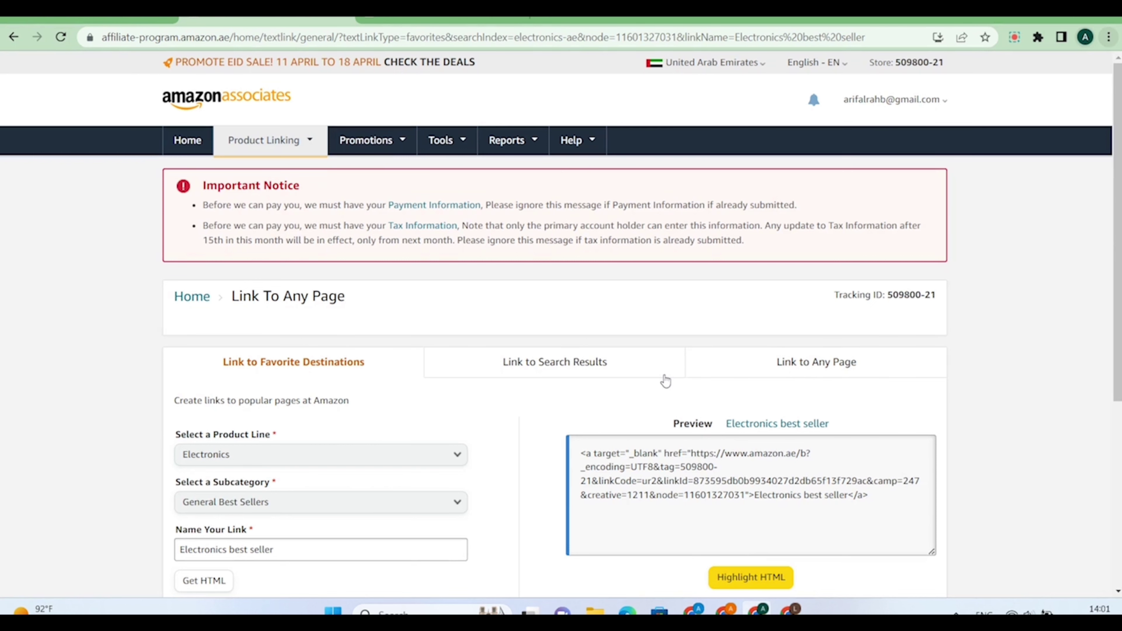
{"action": "scroll", "coordinate": [666, 381], "scroll_direction": "down", "scroll_amount": 2}
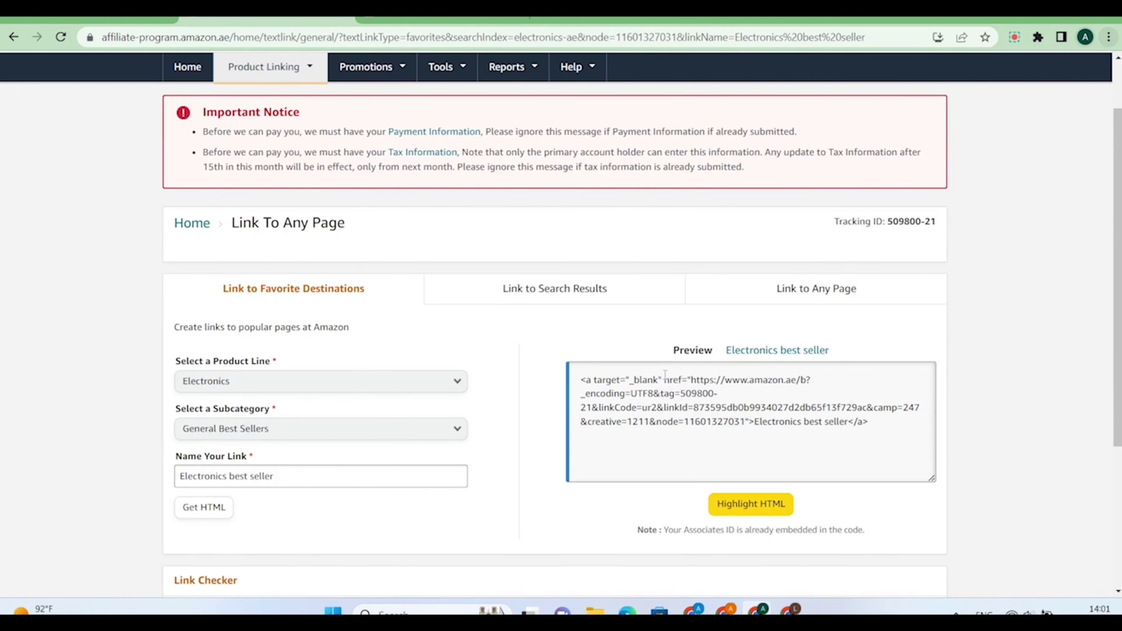
{"action": "scroll", "coordinate": [665, 375], "scroll_direction": "down", "scroll_amount": 4}
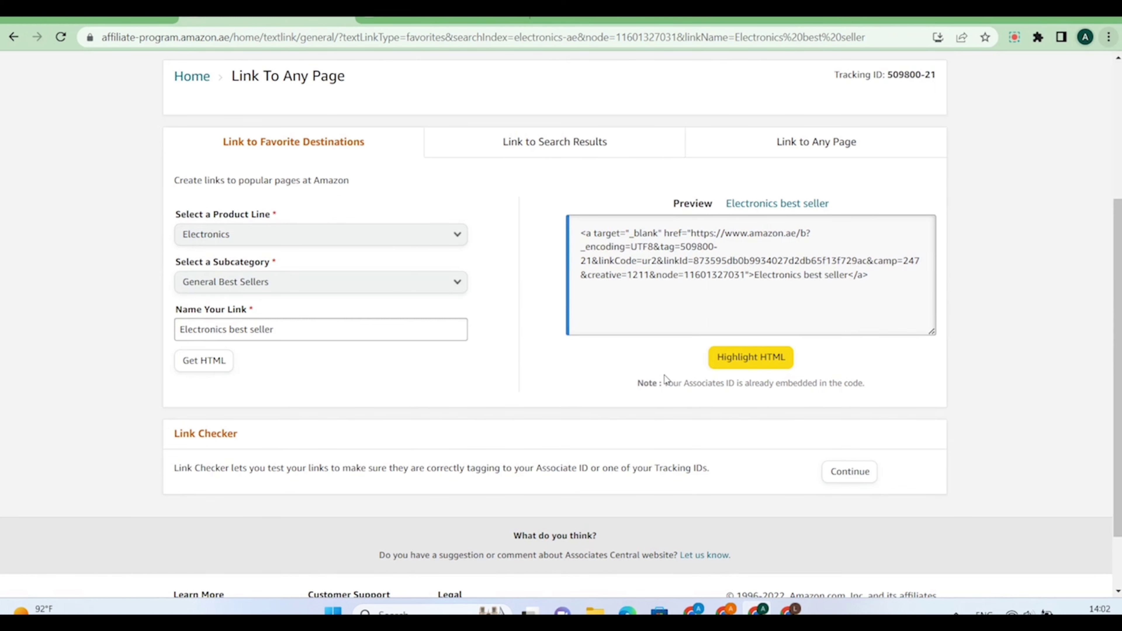
{"action": "scroll", "coordinate": [664, 376], "scroll_direction": "up", "scroll_amount": 6}
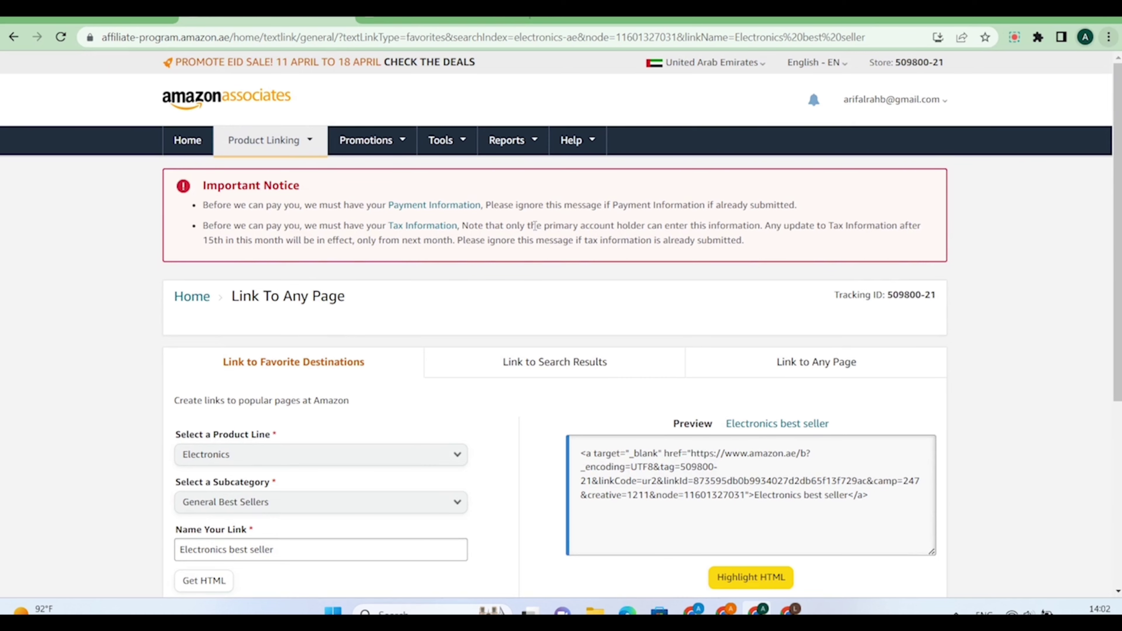
{"action": "left_click", "coordinate": [442, 20]}
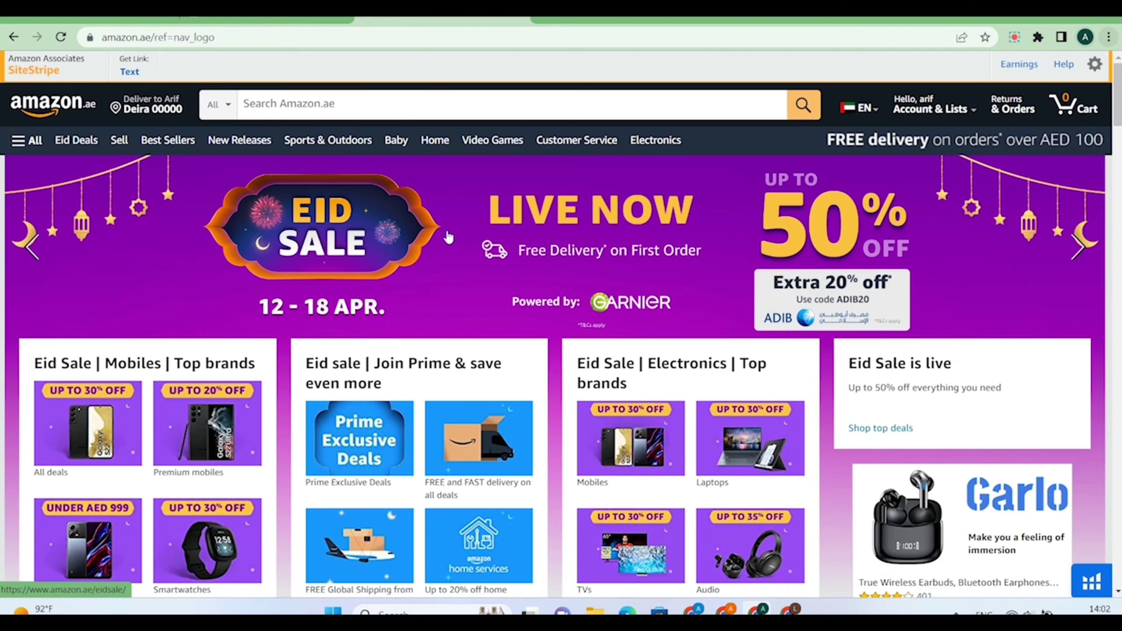
{"action": "scroll", "coordinate": [492, 271], "scroll_direction": "down", "scroll_amount": 15}
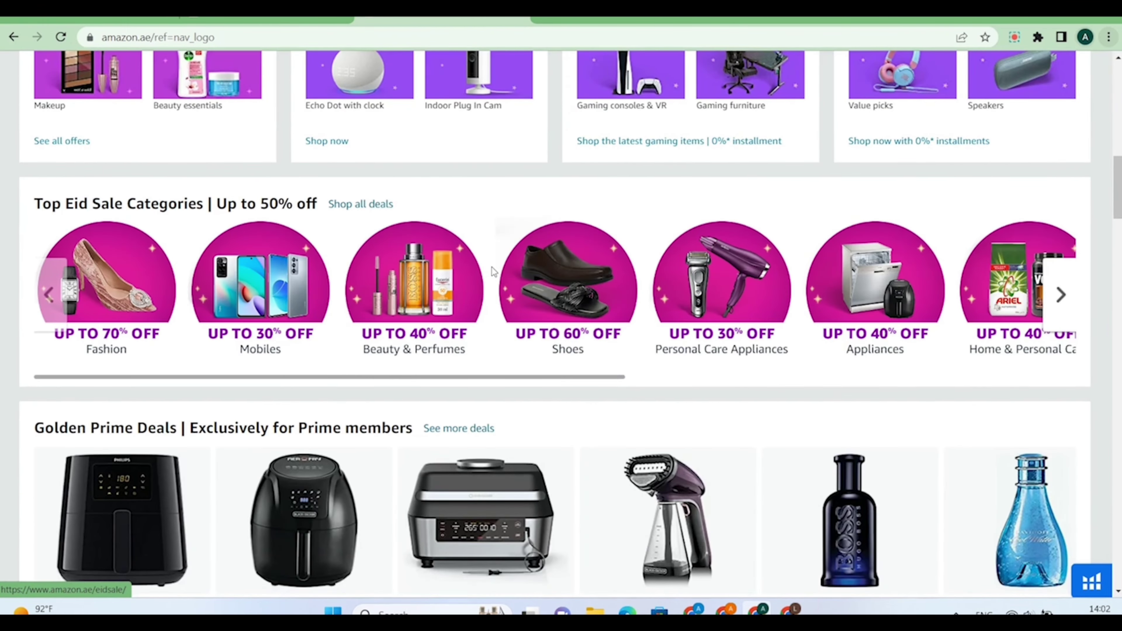
{"action": "scroll", "coordinate": [494, 271], "scroll_direction": "down", "scroll_amount": 6}
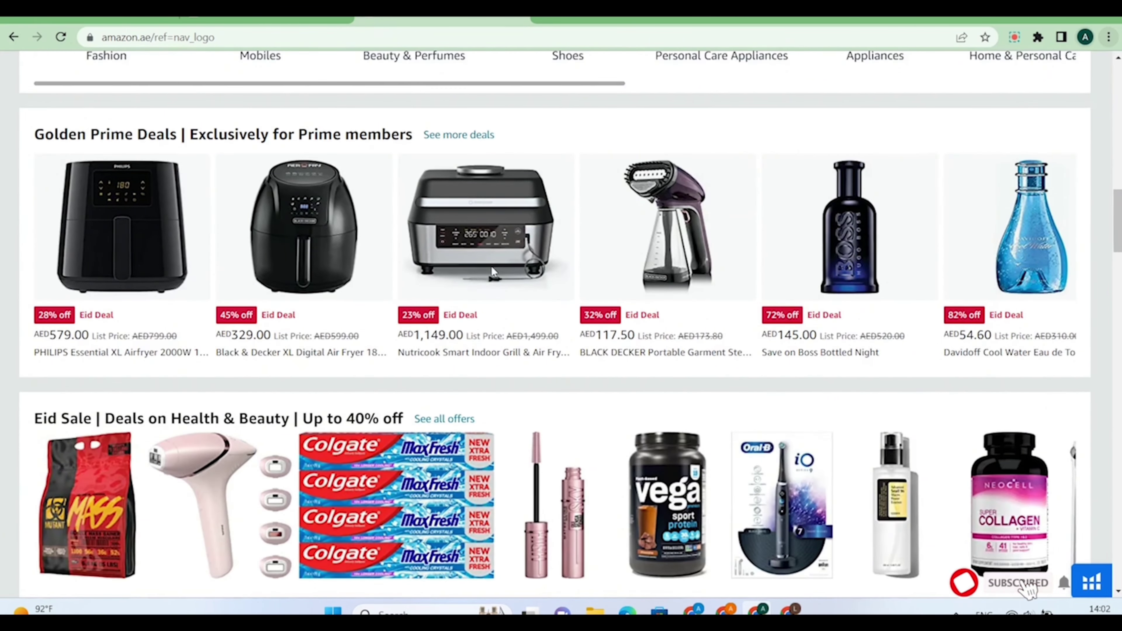
{"action": "scroll", "coordinate": [493, 272], "scroll_direction": "down", "scroll_amount": 3}
{"action": "scroll", "coordinate": [493, 266], "scroll_direction": "down", "scroll_amount": 5}
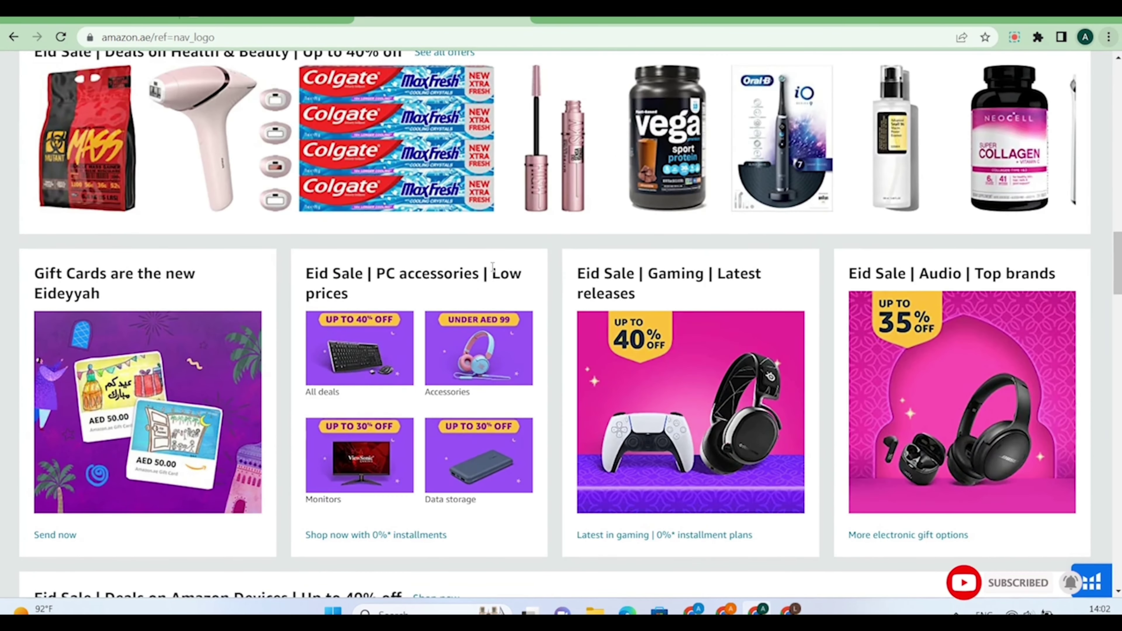
{"action": "scroll", "coordinate": [492, 266], "scroll_direction": "up", "scroll_amount": 8}
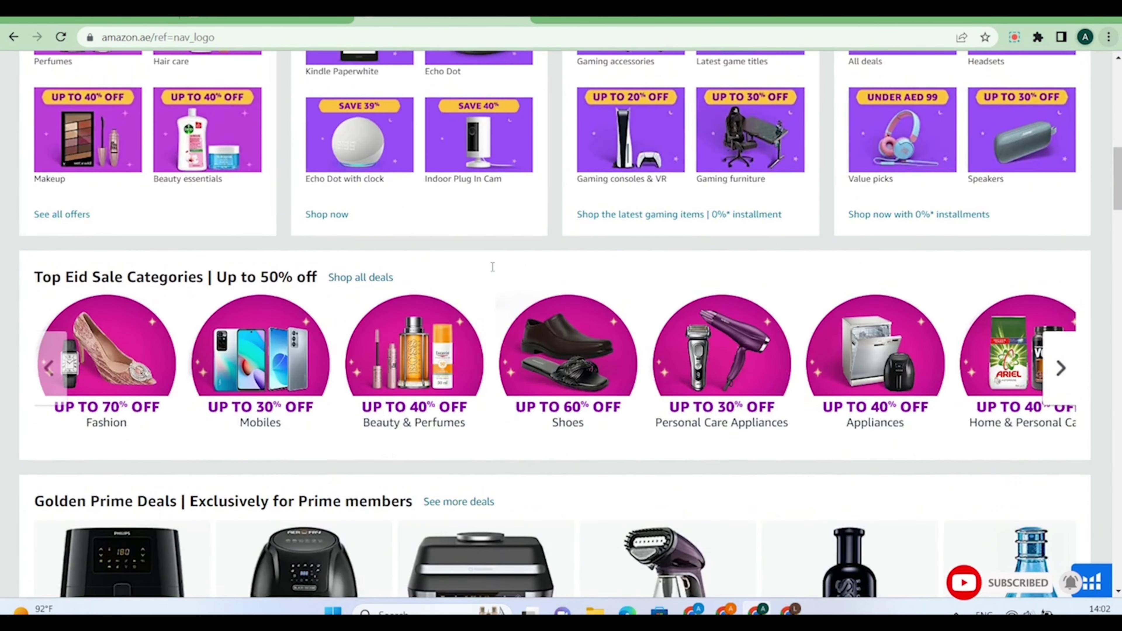
{"action": "scroll", "coordinate": [492, 266], "scroll_direction": "up", "scroll_amount": 12}
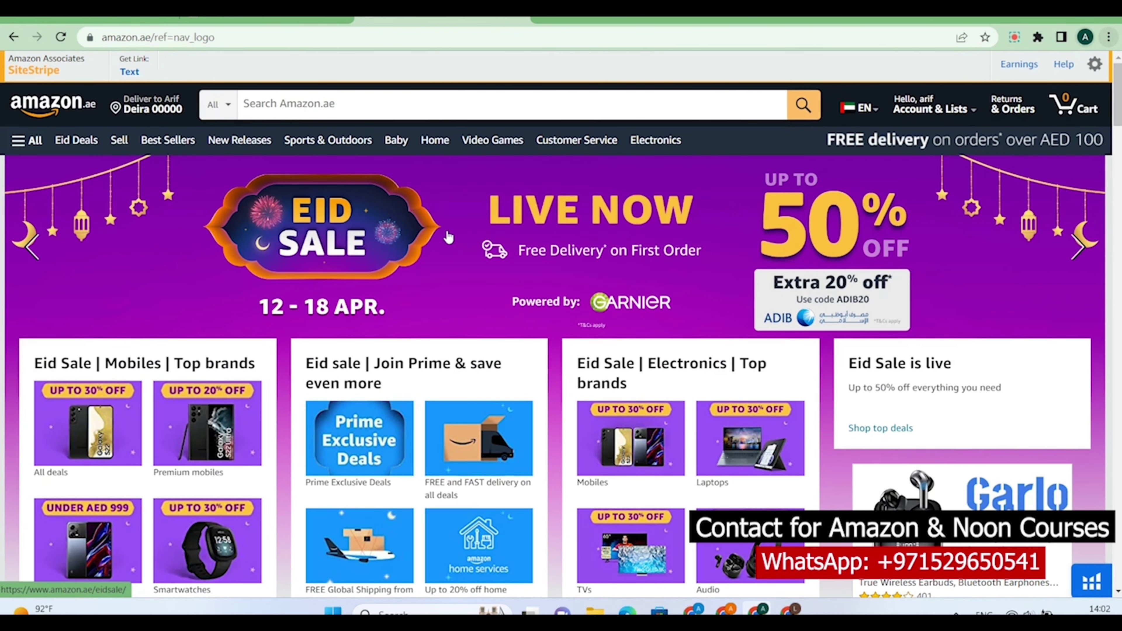
{"action": "scroll", "coordinate": [493, 271], "scroll_direction": "down", "scroll_amount": 15}
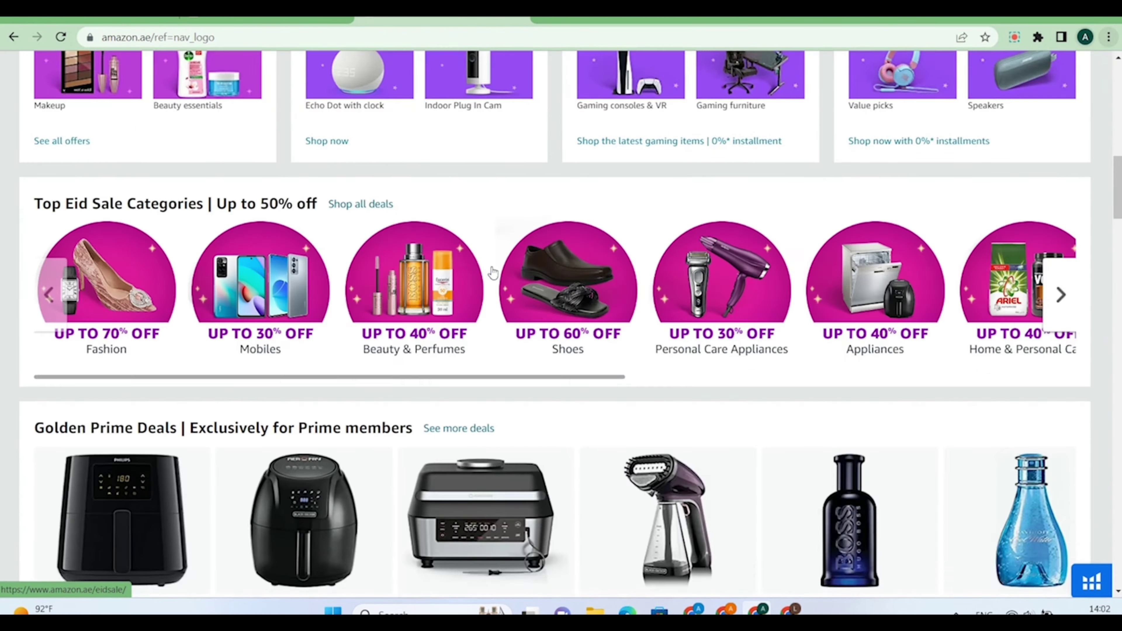
{"action": "scroll", "coordinate": [494, 271], "scroll_direction": "down", "scroll_amount": 6}
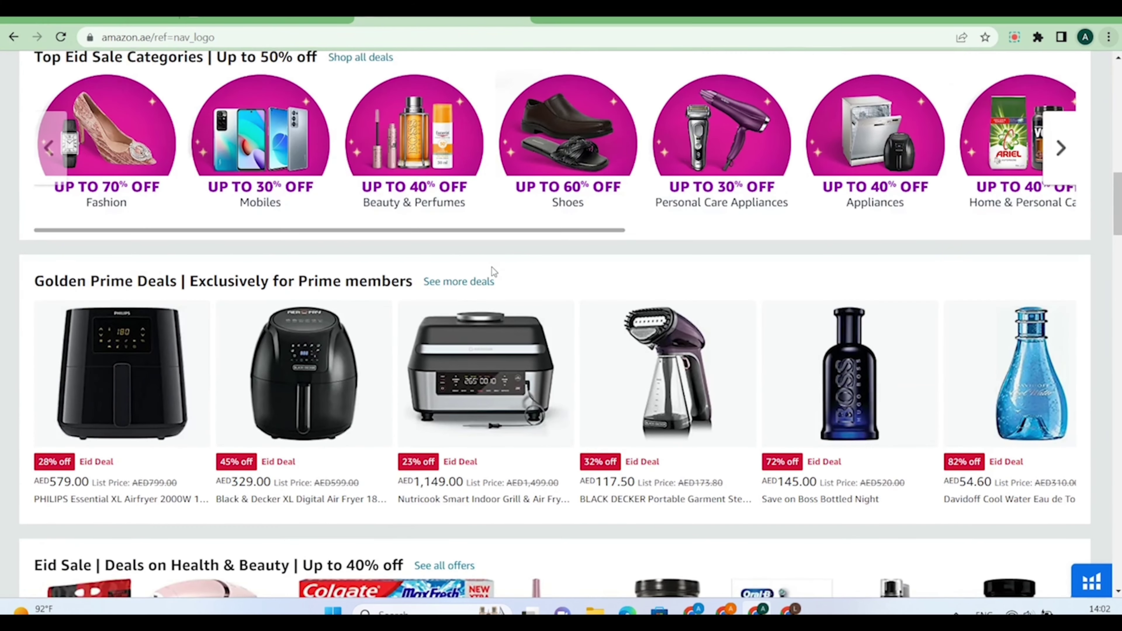
{"action": "scroll", "coordinate": [493, 271], "scroll_direction": "down", "scroll_amount": 8}
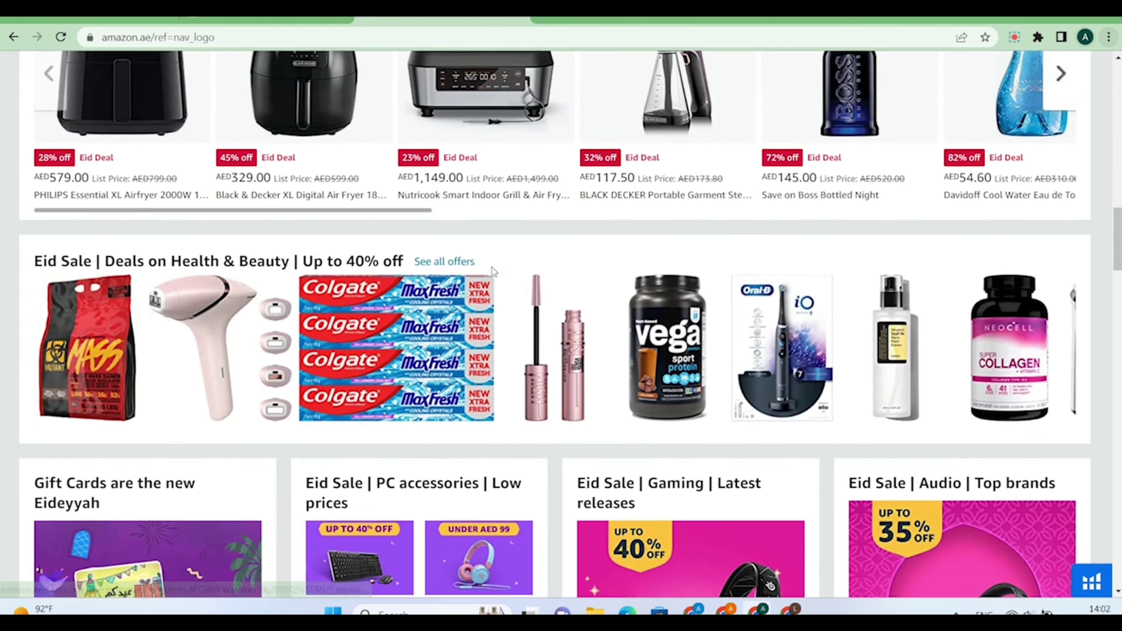
{"action": "scroll", "coordinate": [493, 265], "scroll_direction": "up", "scroll_amount": 20}
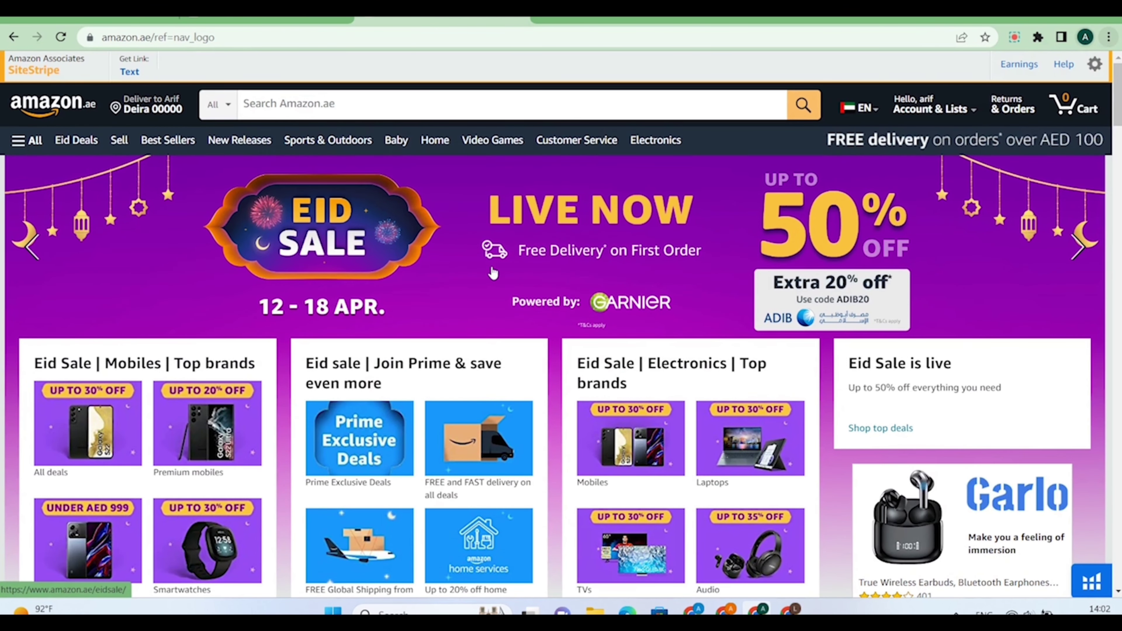
Step: Open the #4 Keyian rose gold karaoke microphone (AED 21) from Best Sellers in Toys
{"action": "left_click", "coordinate": [153, 149]}
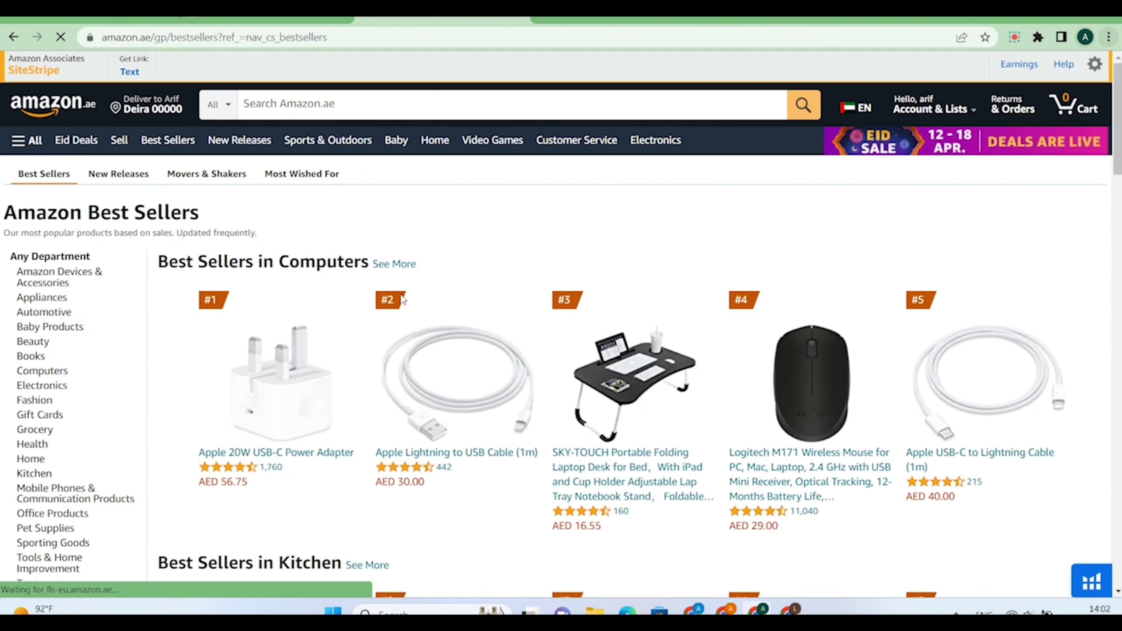
{"action": "scroll", "coordinate": [238, 349], "scroll_direction": "down", "scroll_amount": 2}
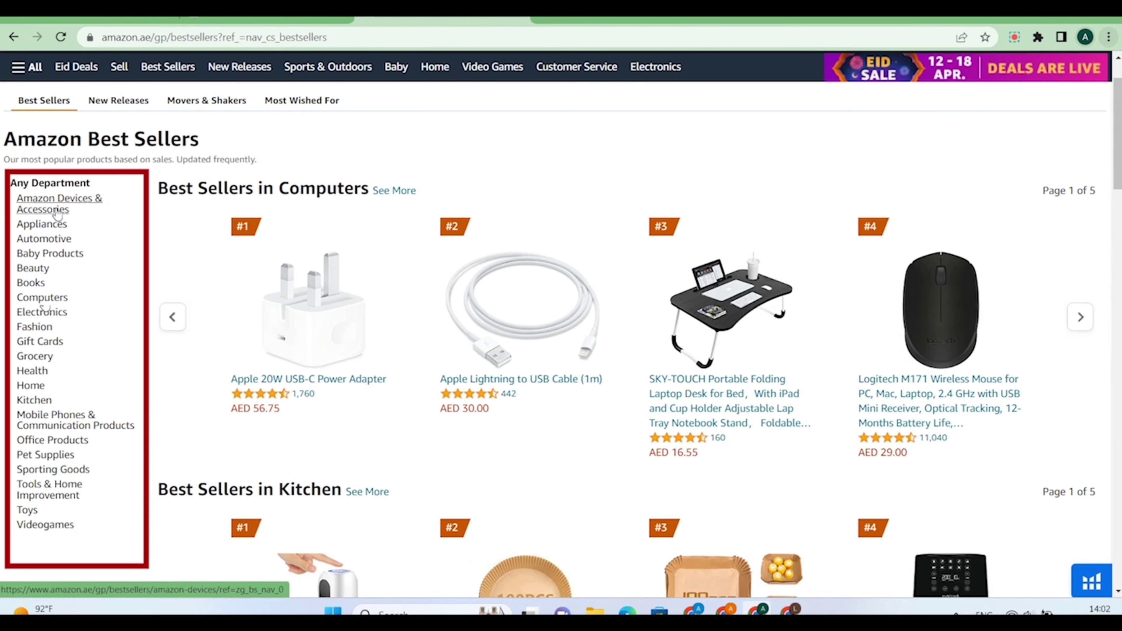
{"action": "scroll", "coordinate": [498, 389], "scroll_direction": "down", "scroll_amount": 1}
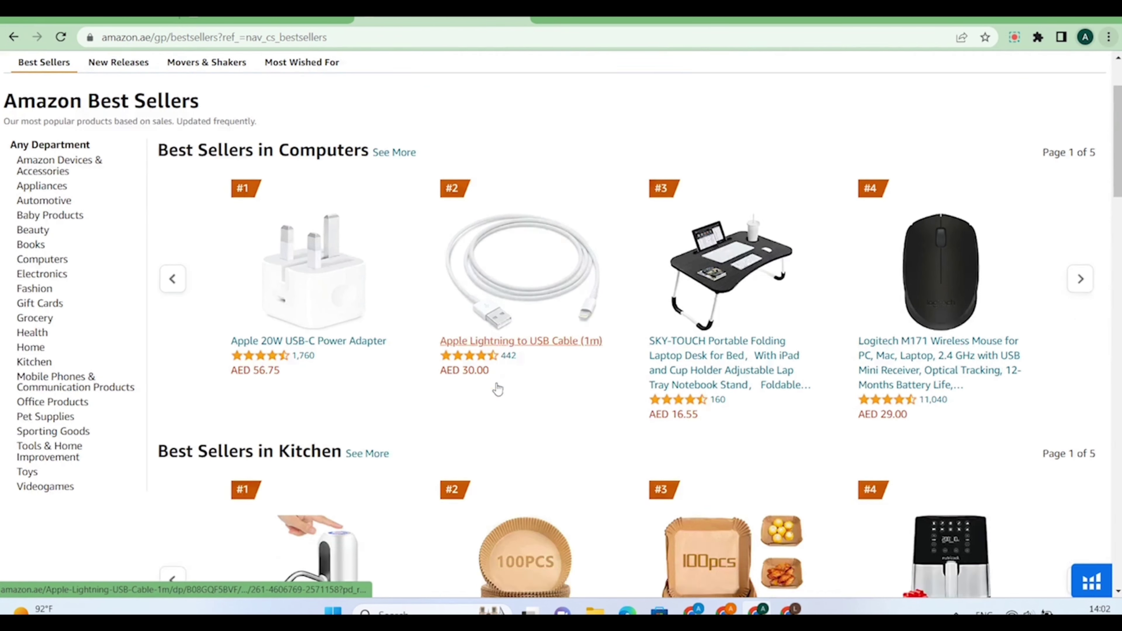
{"action": "scroll", "coordinate": [498, 389], "scroll_direction": "down", "scroll_amount": 20}
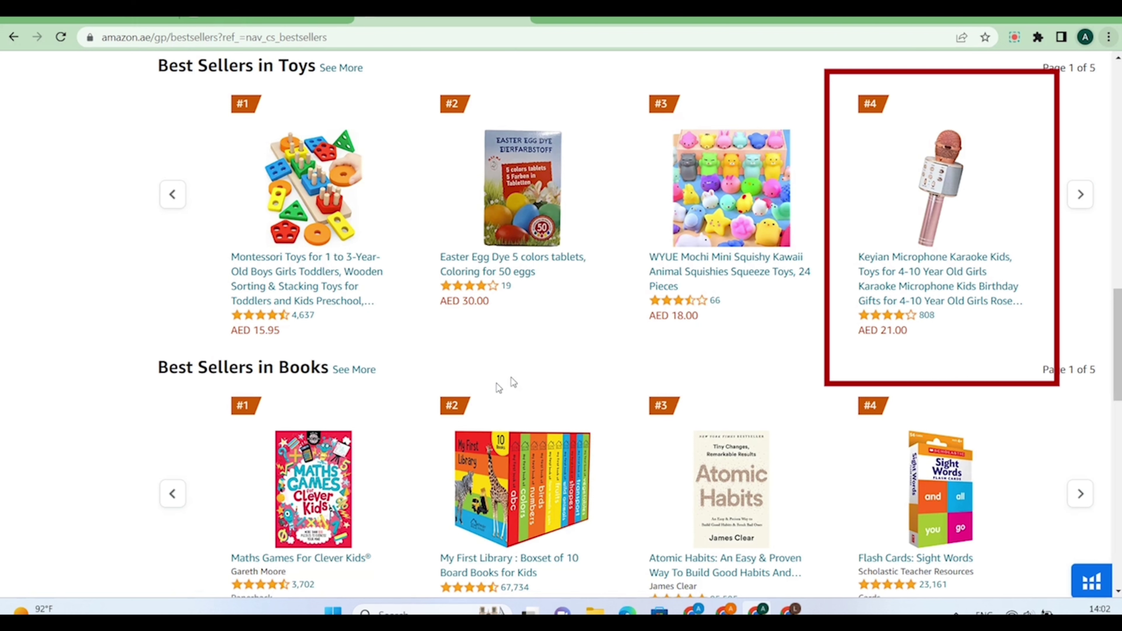
{"action": "left_click", "coordinate": [931, 269]}
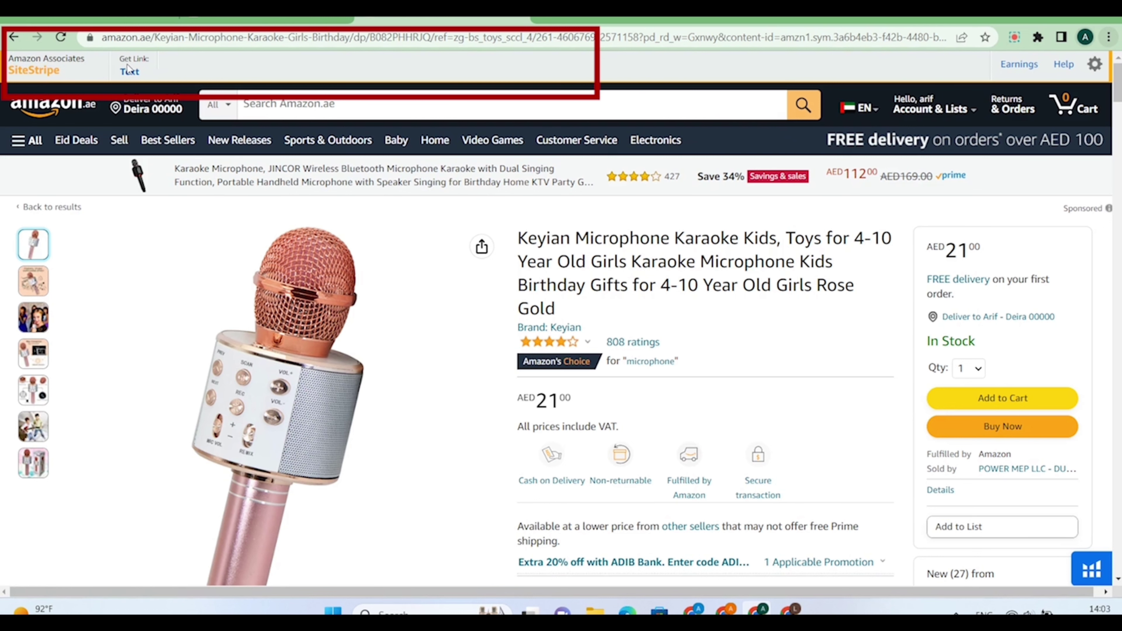
Step: Generate a SiteStripe text link for the microphone and copy its short amzn.to version
{"action": "left_click_drag", "start_coordinate": [131, 60], "coordinate": [146, 60]}
{"action": "left_click", "coordinate": [142, 59]}
{"action": "left_click", "coordinate": [137, 76]}
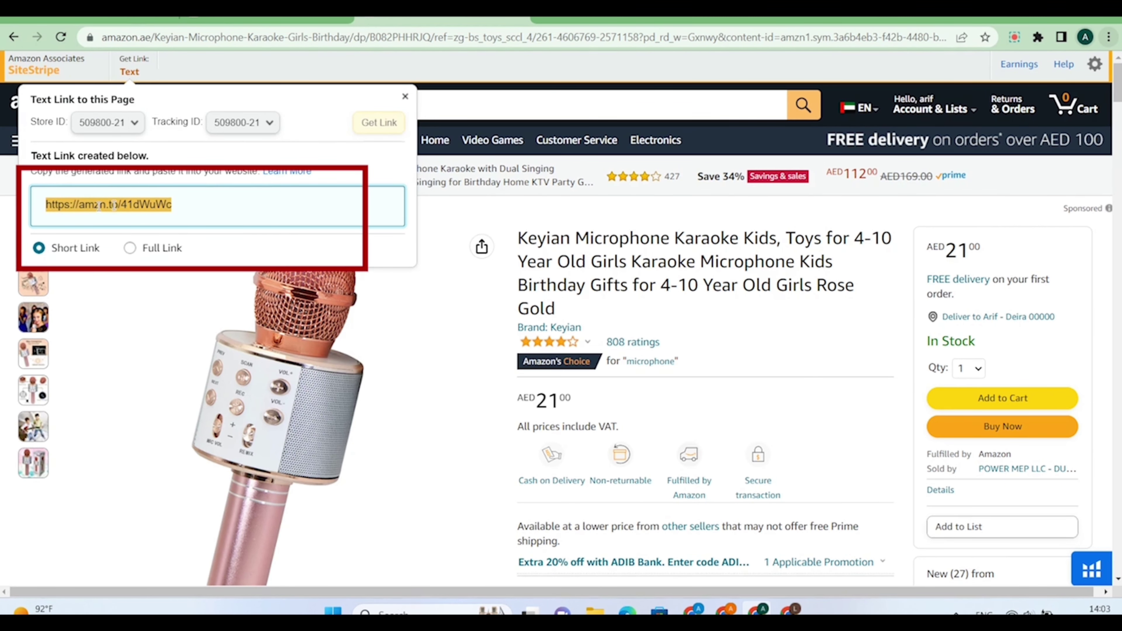
{"action": "left_click", "coordinate": [129, 248]}
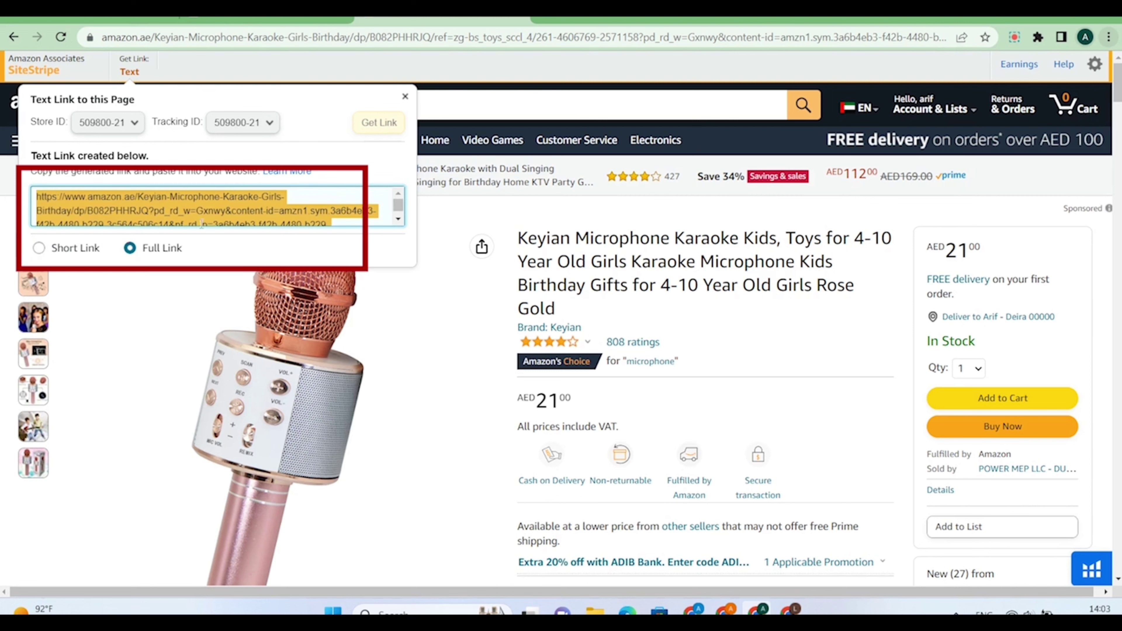
{"action": "left_click", "coordinate": [39, 248]}
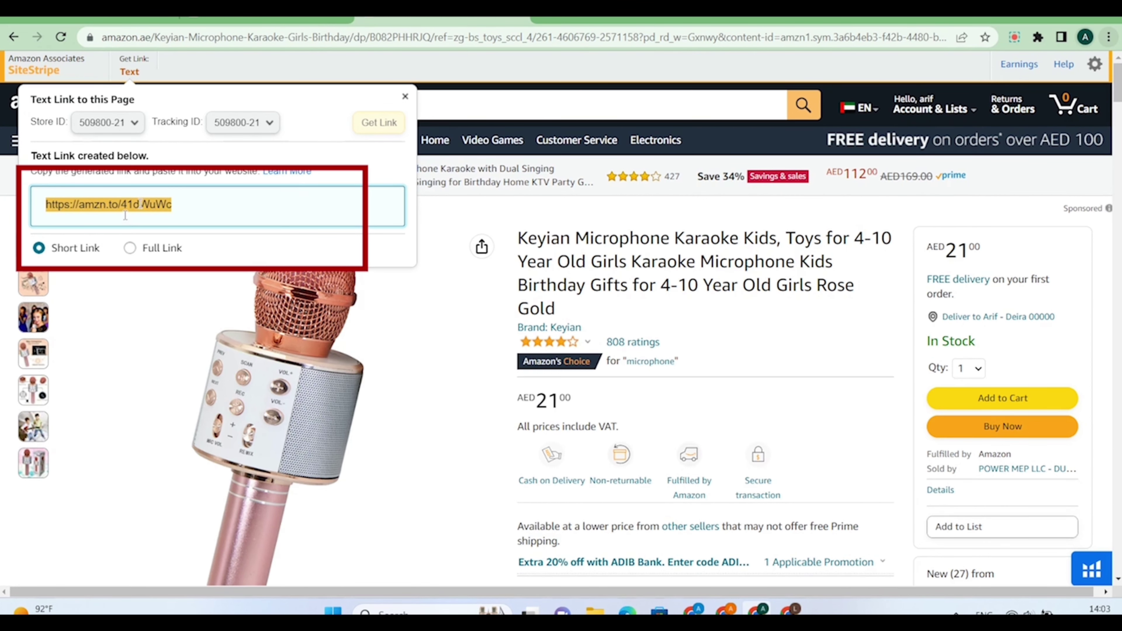
{"action": "right_click", "coordinate": [133, 200]}
{"action": "left_click", "coordinate": [179, 215]}
{"action": "left_click", "coordinate": [405, 96]}
Step: Save three Keyian microphone product photos, including the Way Connection image, as .jpg files
{"action": "mouse_move", "coordinate": [292, 250]}
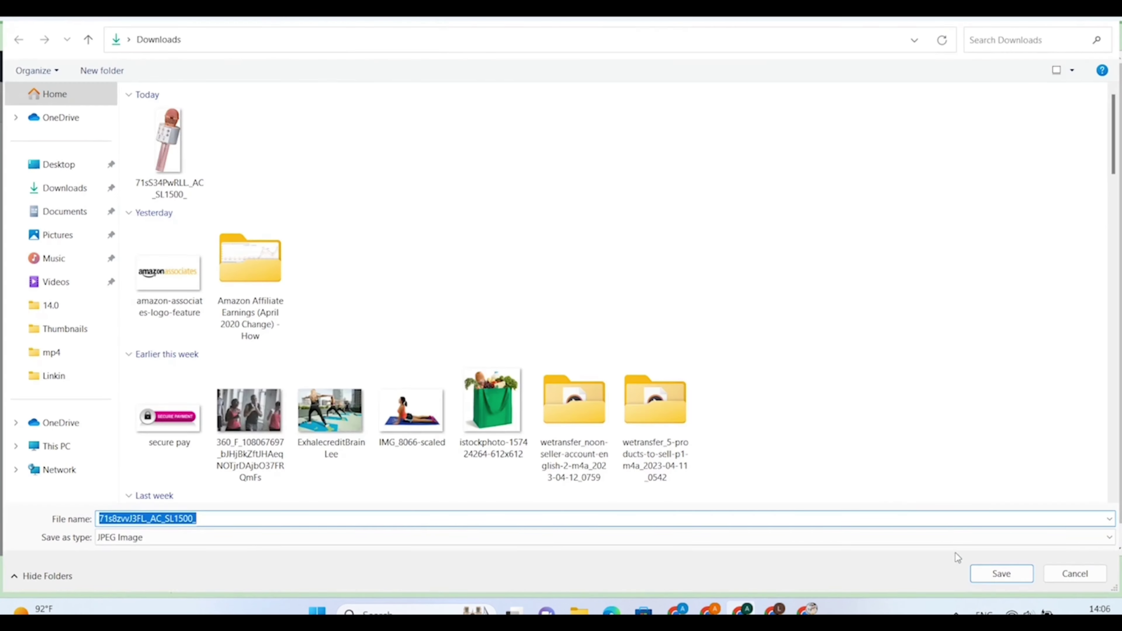
{"action": "left_click", "coordinate": [1000, 573]}
{"action": "left_click", "coordinate": [1016, 263]}
{"action": "right_click", "coordinate": [396, 263]}
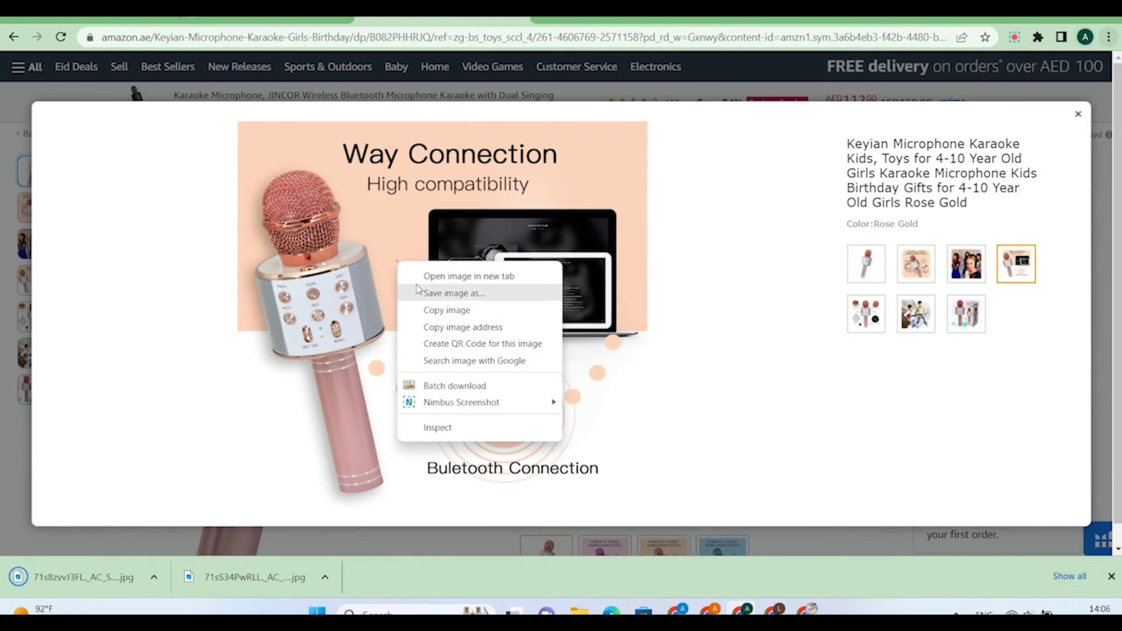
{"action": "left_click", "coordinate": [451, 291]}
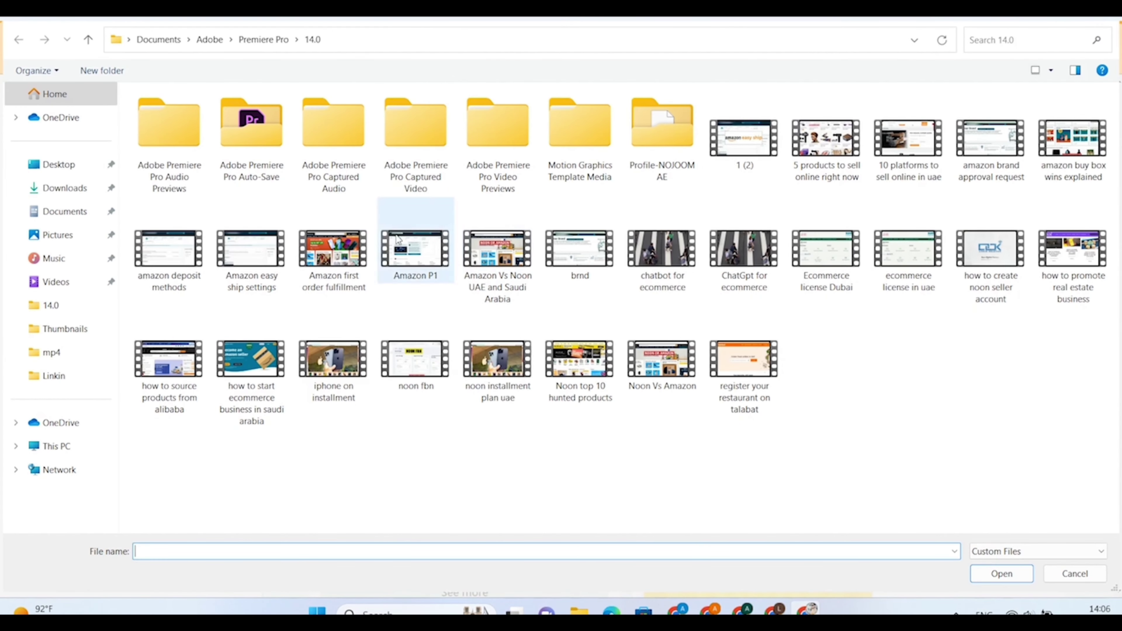
Step: Attach the three saved microphone .jpg files from Downloads to the Facebook post
{"action": "left_click", "coordinate": [65, 188]}
{"action": "left_click", "coordinate": [312, 170]}
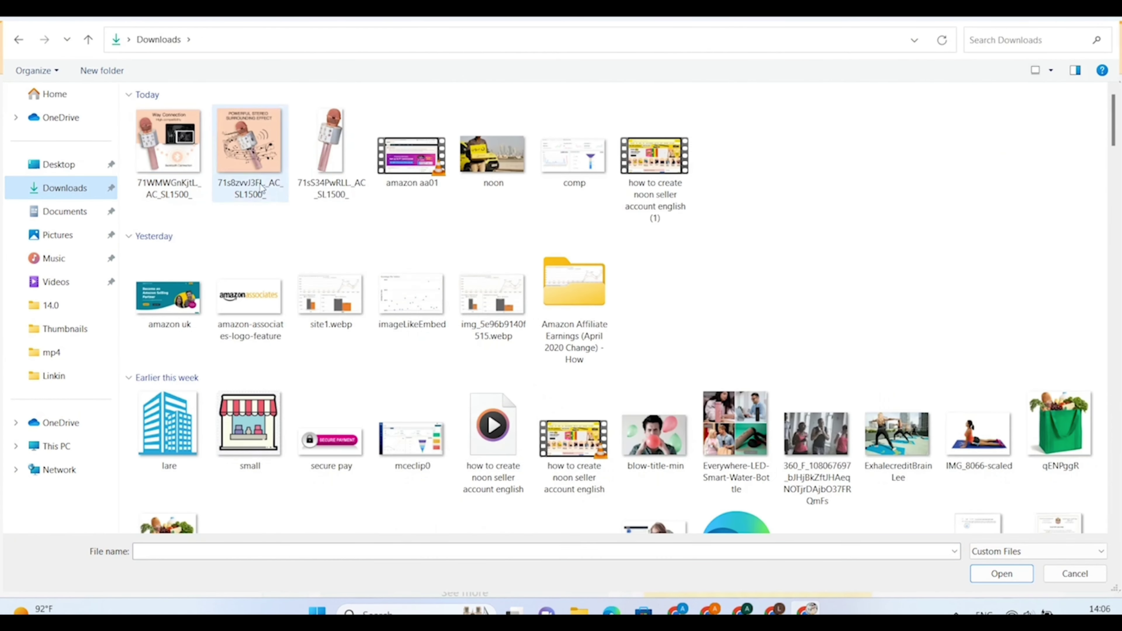
{"action": "left_click", "coordinate": [191, 167], "text": "ctrl"}
{"action": "left_click", "coordinate": [249, 146], "text": "ctrl"}
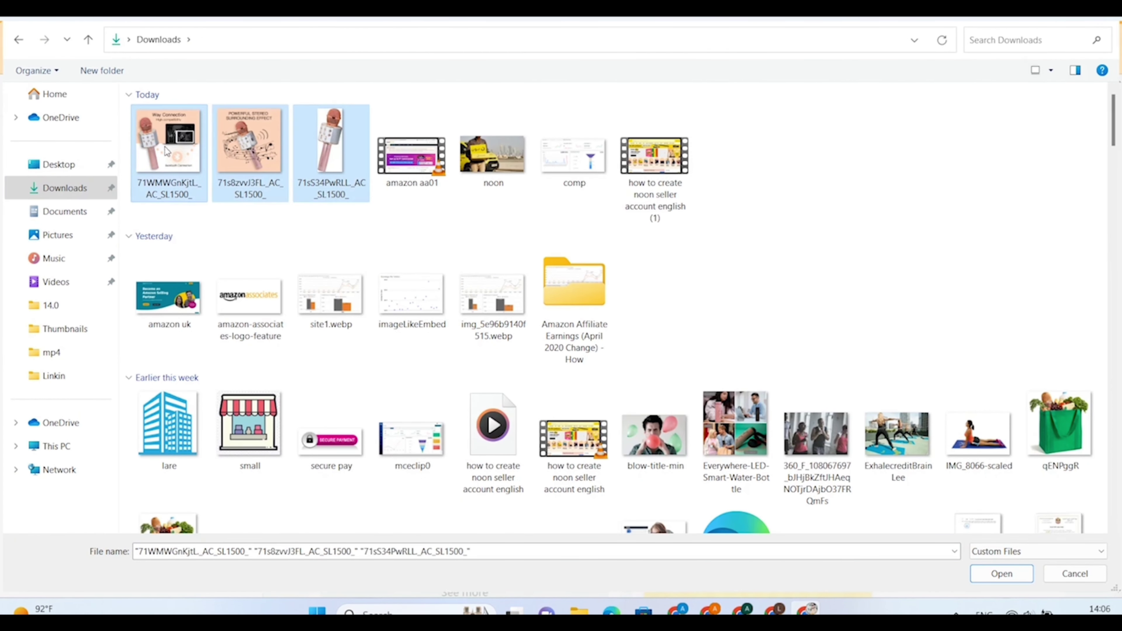
{"action": "left_click", "coordinate": [1016, 577]}
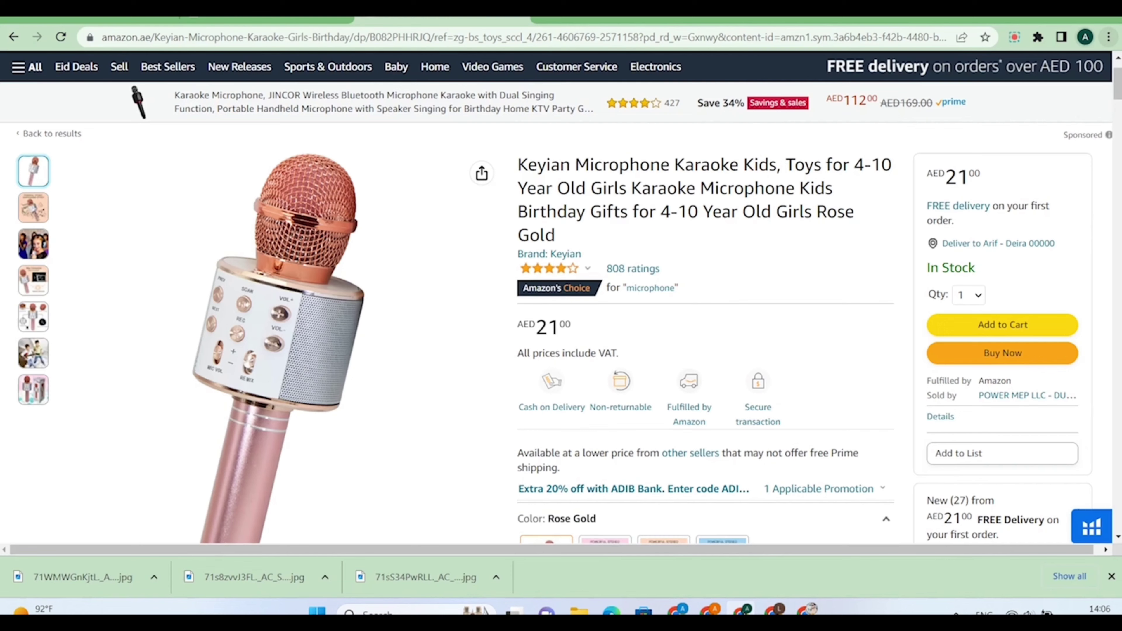
Step: Paste the microphone product title into the post and select the product feature bullets
{"action": "triple_click", "coordinate": [566, 233]}
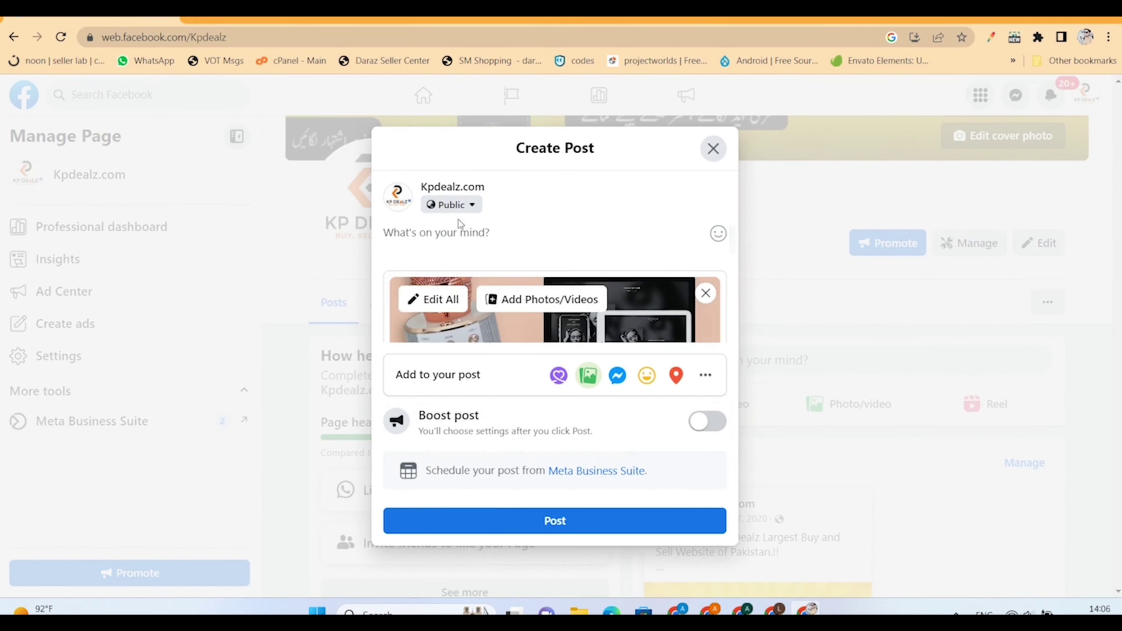
{"action": "key", "text": "ctrl+v"}
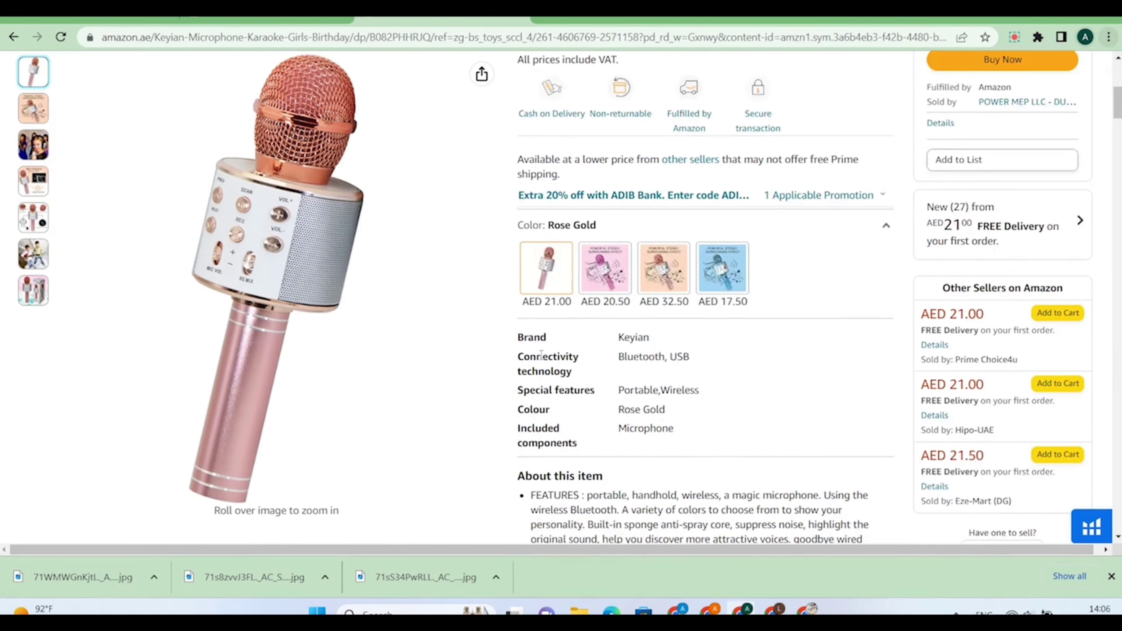
{"action": "scroll", "coordinate": [707, 310], "scroll_direction": "down", "scroll_amount": 5}
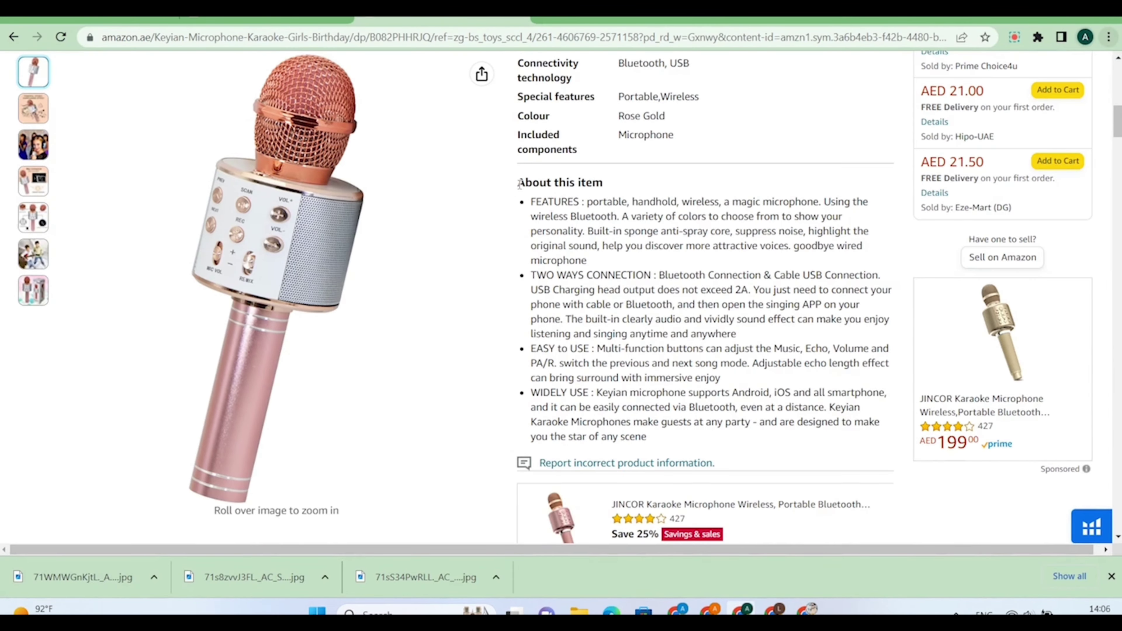
{"action": "left_click_drag", "start_coordinate": [518, 182], "coordinate": [647, 436]}
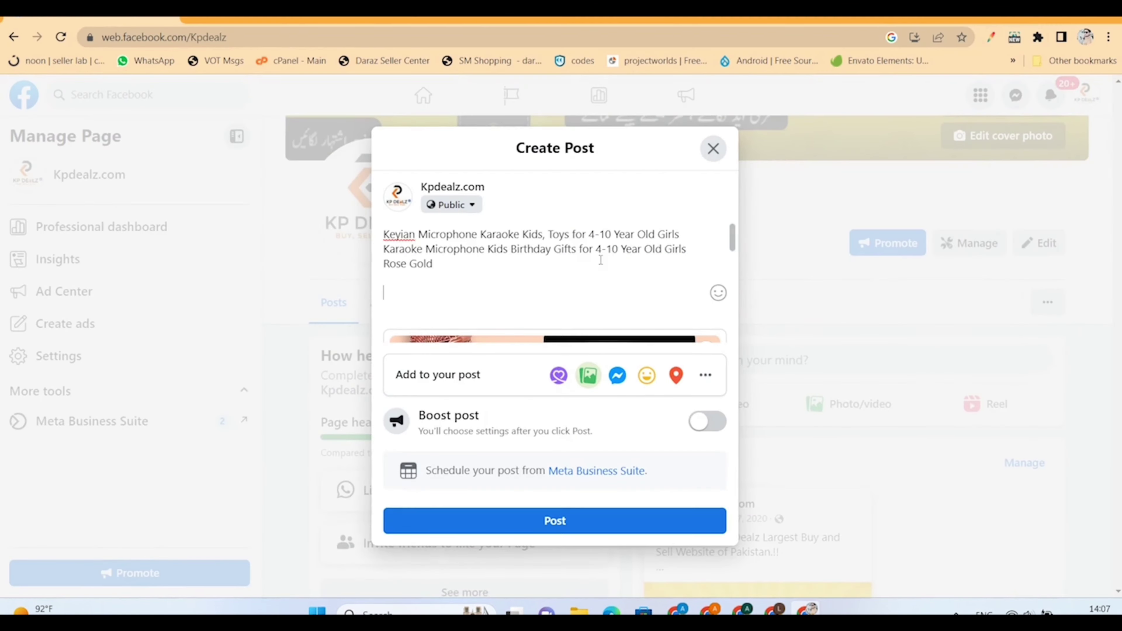
Step: Paste the feature details and add a new line 'To but this product click here:'
{"action": "key", "text": "ctrl+v"}
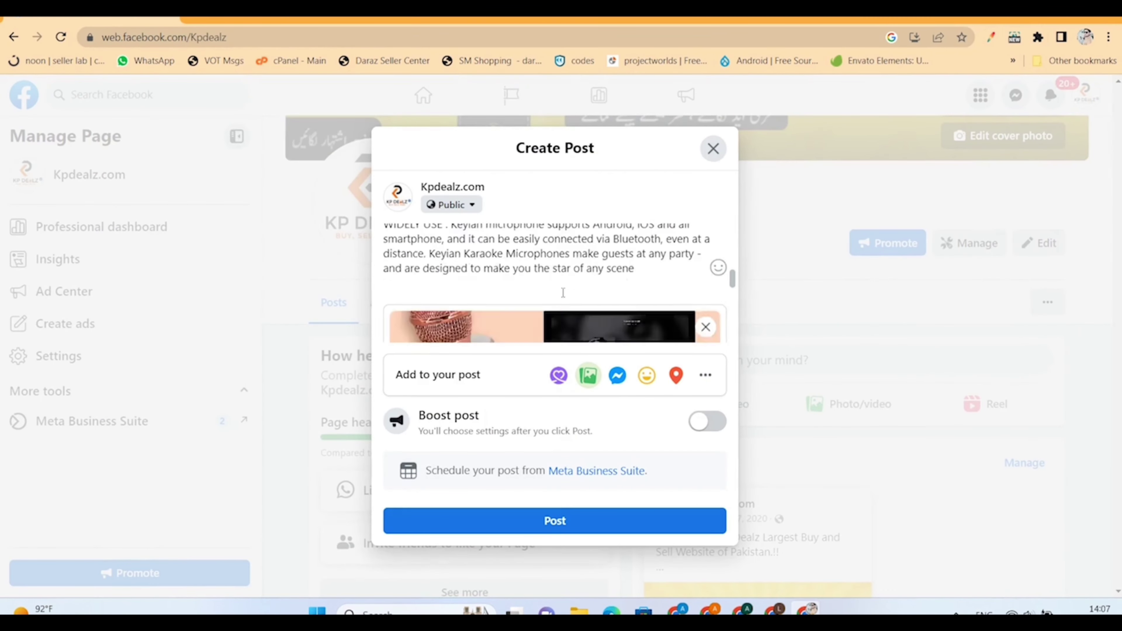
{"action": "scroll", "coordinate": [650, 293], "scroll_direction": "up", "scroll_amount": 3}
{"action": "scroll", "coordinate": [656, 295], "scroll_direction": "down", "scroll_amount": 3}
{"action": "key", "text": "Return"}
{"action": "key", "text": "Return"}
{"action": "type", "text": "To bu"}
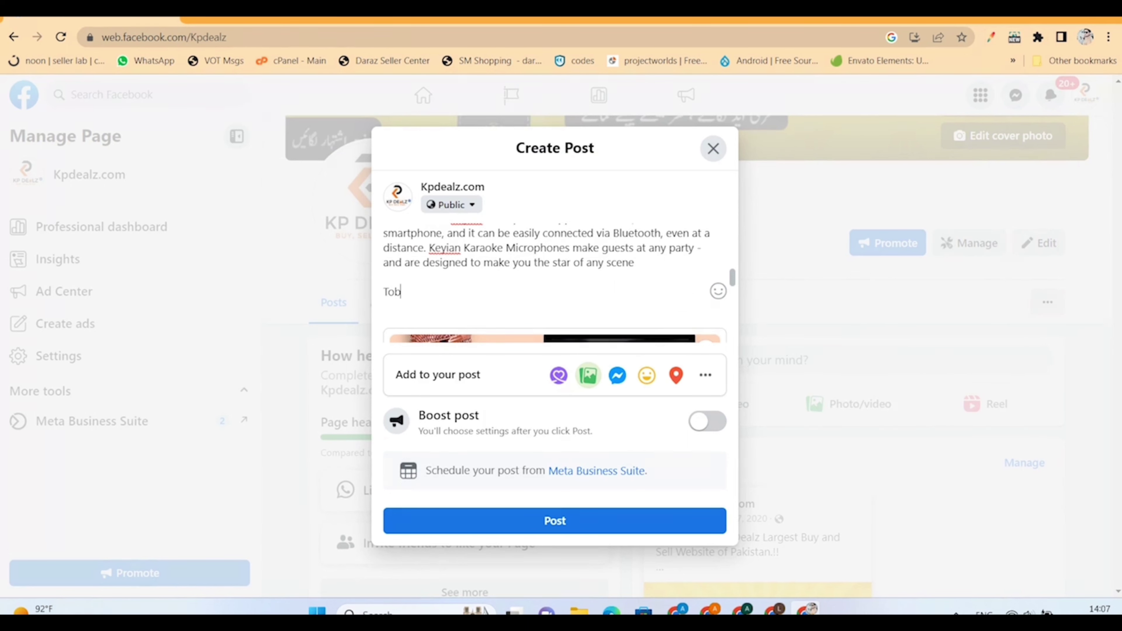
{"action": "type", "text": "t this product click here:"}
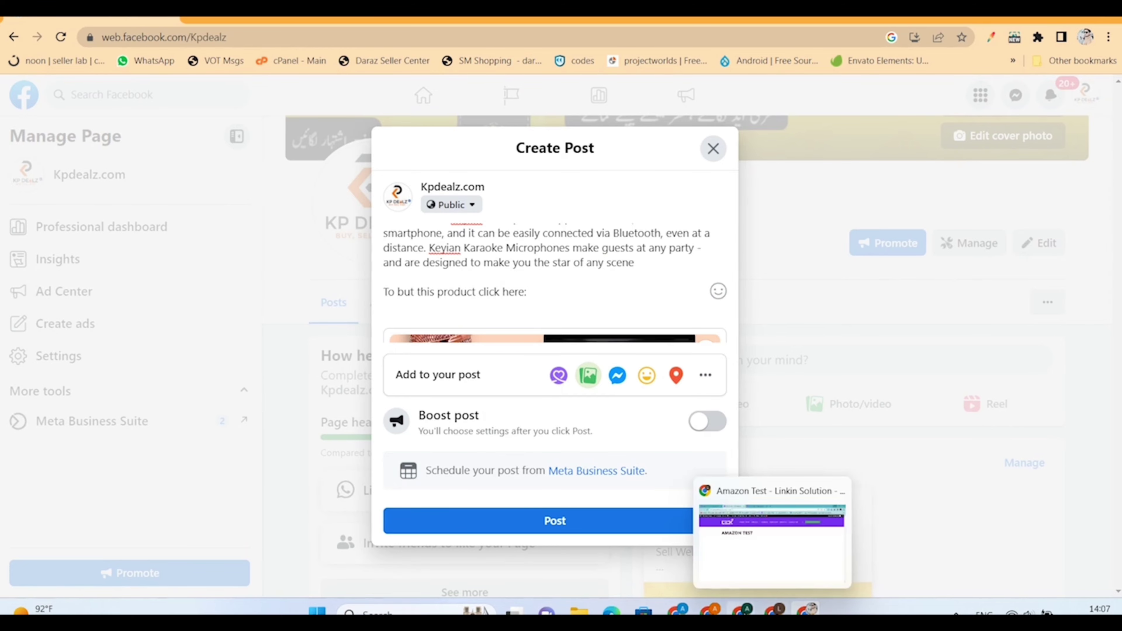
Step: Copy the amzn.to short link from SiteStripe and paste it after the call-to-action line
{"action": "left_click", "coordinate": [775, 609]}
{"action": "scroll", "coordinate": [371, 234], "scroll_direction": "up", "scroll_amount": 4}
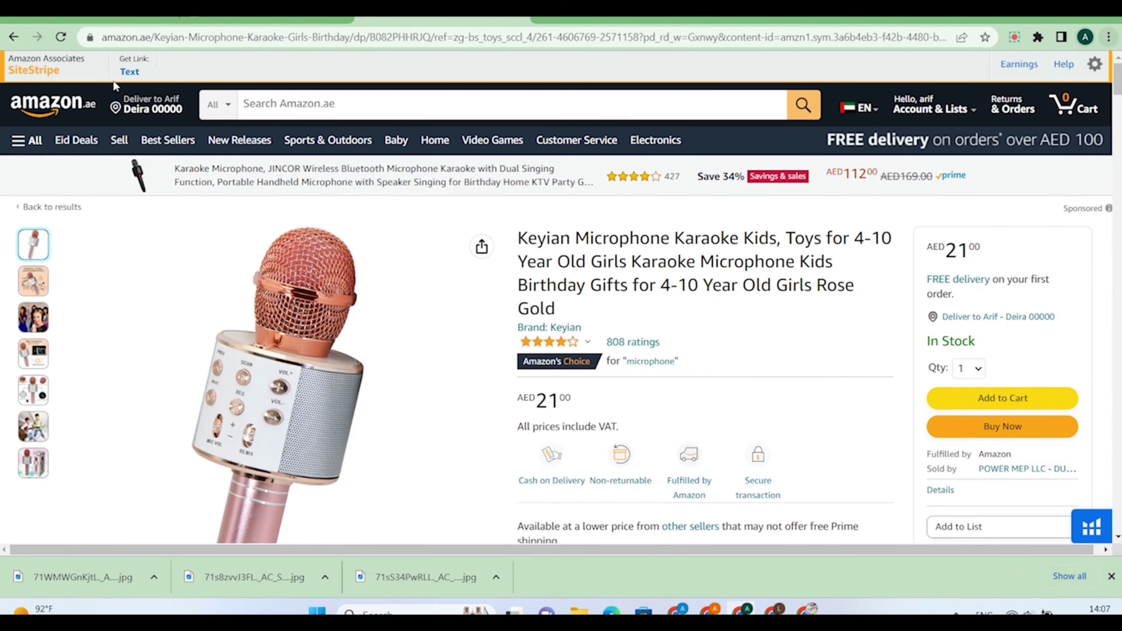
{"action": "left_click", "coordinate": [129, 71]}
{"action": "right_click", "coordinate": [137, 207]}
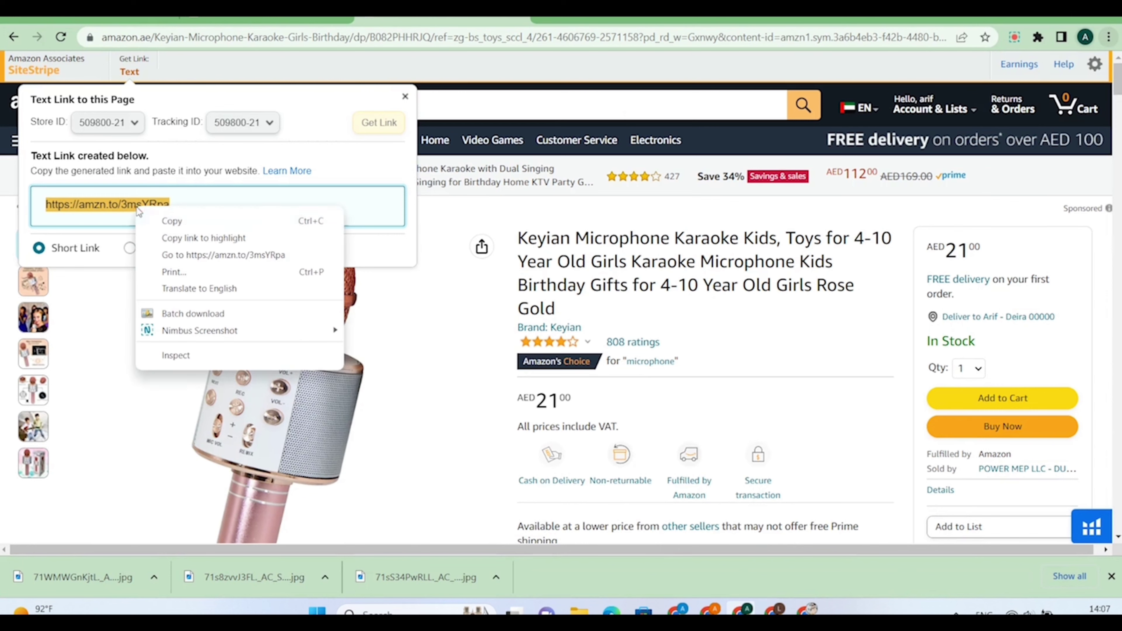
{"action": "left_click", "coordinate": [173, 220]}
{"action": "left_click", "coordinate": [808, 609]}
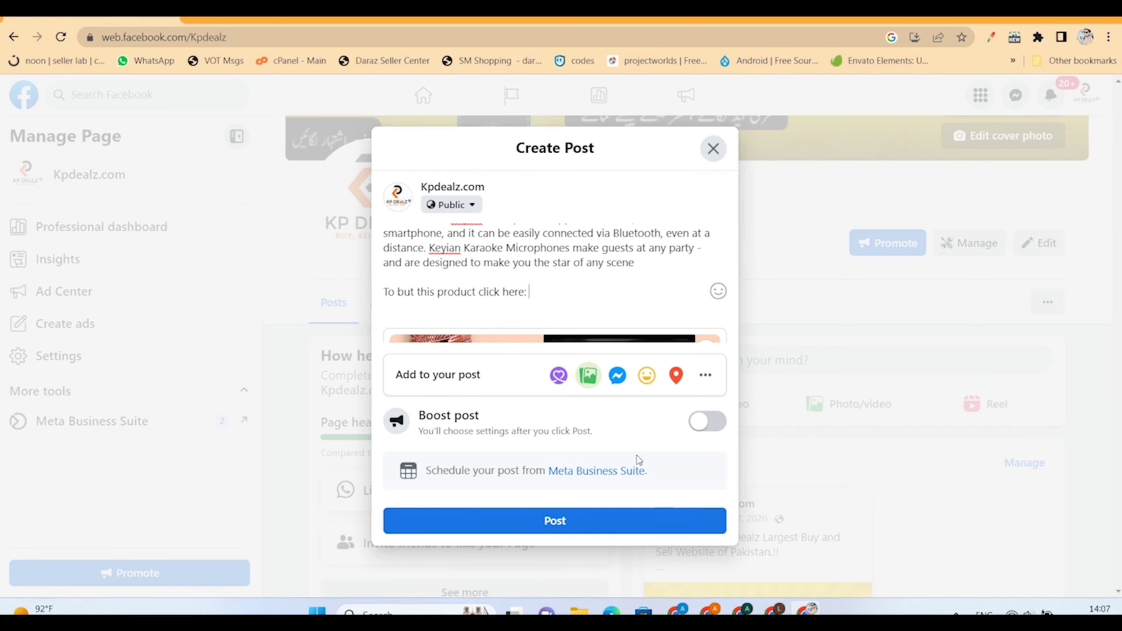
{"action": "key", "text": "ctrl+v"}
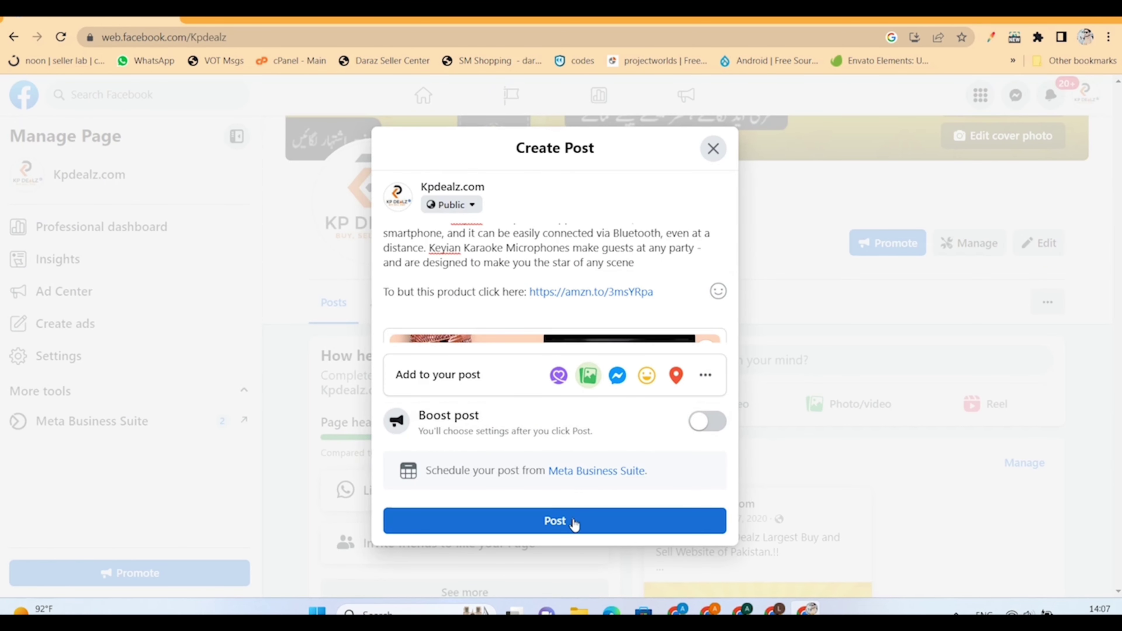
{"action": "scroll", "coordinate": [521, 309], "scroll_direction": "down", "scroll_amount": 3}
{"action": "scroll", "coordinate": [520, 309], "scroll_direction": "up", "scroll_amount": 10}
Step: Close the Chrome downloads bar and go to the Amazon Associates Home page
{"action": "scroll", "coordinate": [521, 308], "scroll_direction": "down", "scroll_amount": 3}
{"action": "scroll", "coordinate": [575, 283], "scroll_direction": "down", "scroll_amount": 3}
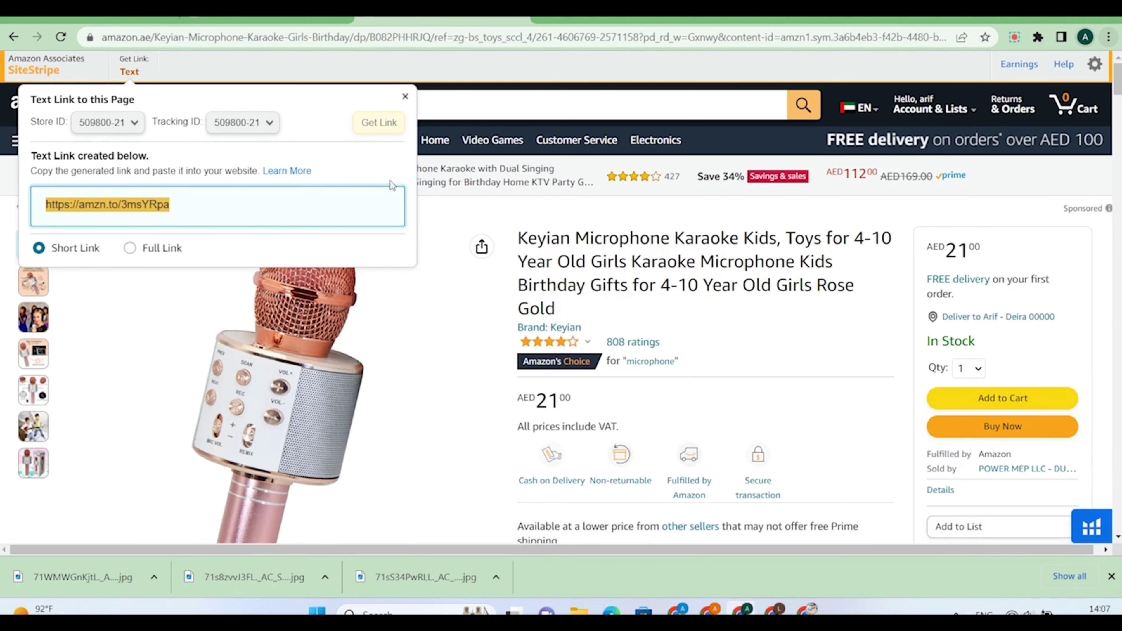
{"action": "left_click", "coordinate": [1111, 576]}
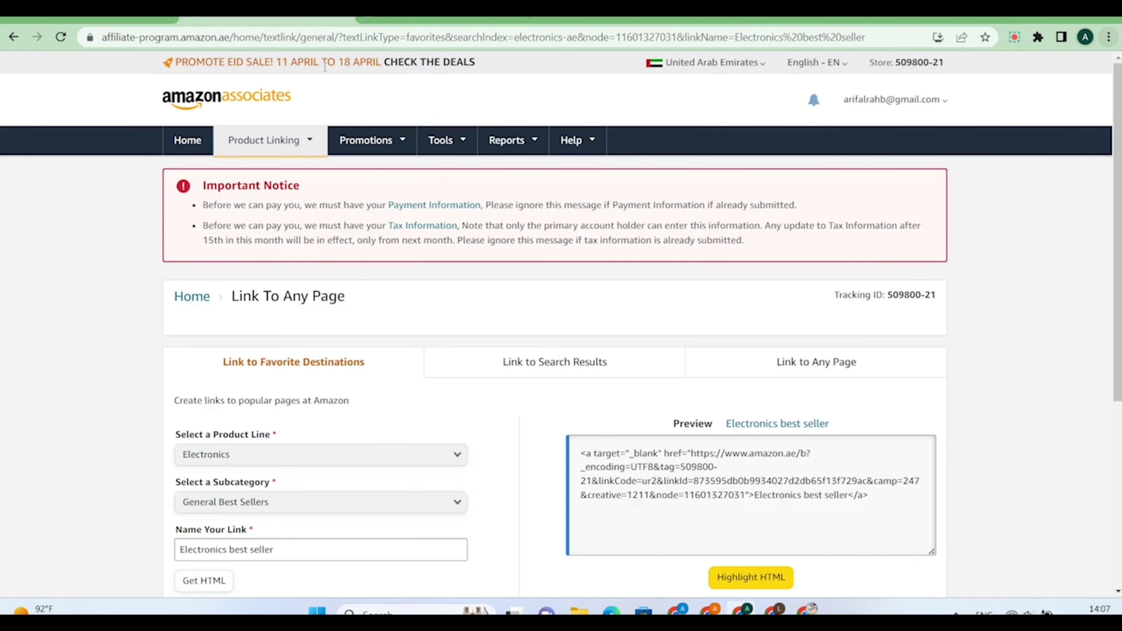
{"action": "scroll", "coordinate": [467, 424], "scroll_direction": "down", "scroll_amount": 1}
{"action": "scroll", "coordinate": [467, 424], "scroll_direction": "up", "scroll_amount": 1}
{"action": "left_click", "coordinate": [185, 139]}
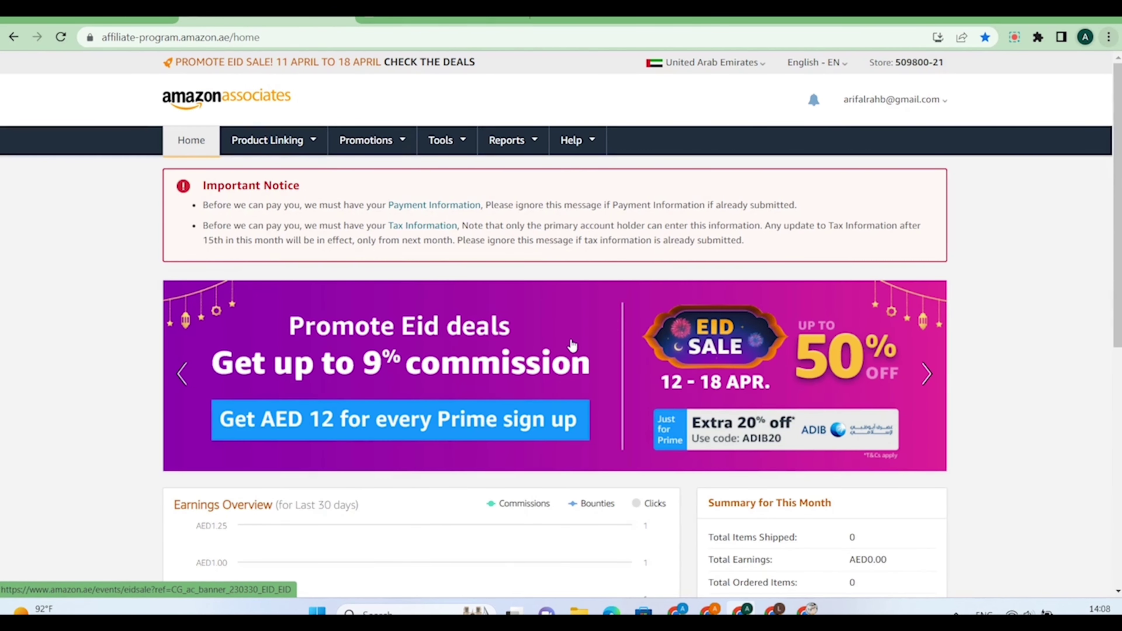
Step: Check the Total Commissions figure in the Earnings Overview, then reload the page
{"action": "scroll", "coordinate": [572, 345], "scroll_direction": "down", "scroll_amount": 5}
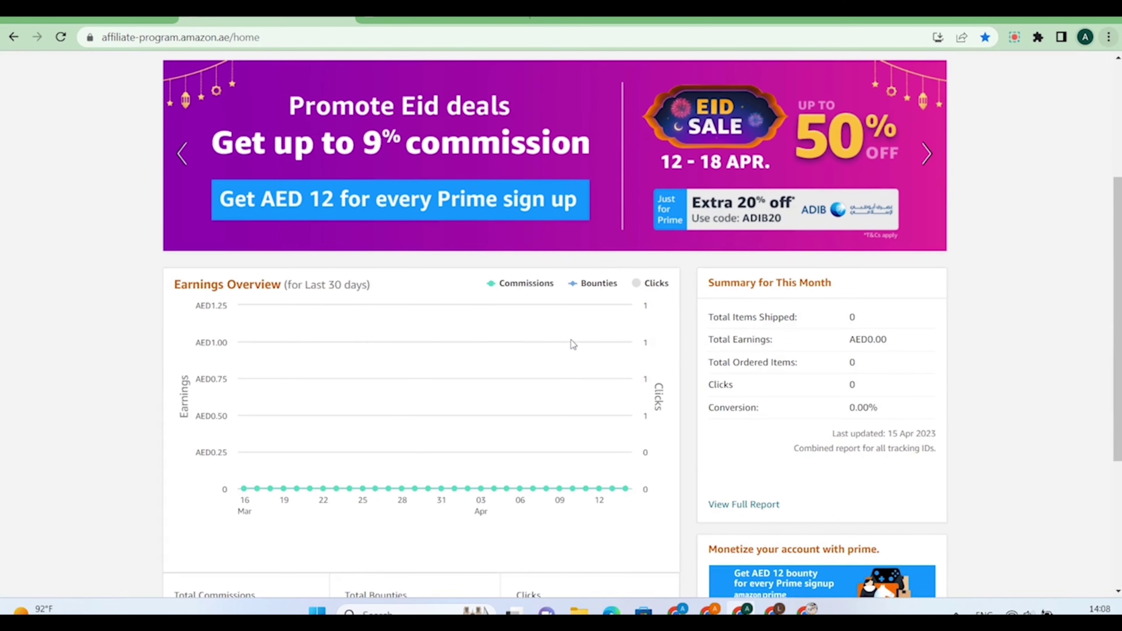
{"action": "scroll", "coordinate": [571, 339], "scroll_direction": "down", "scroll_amount": 5}
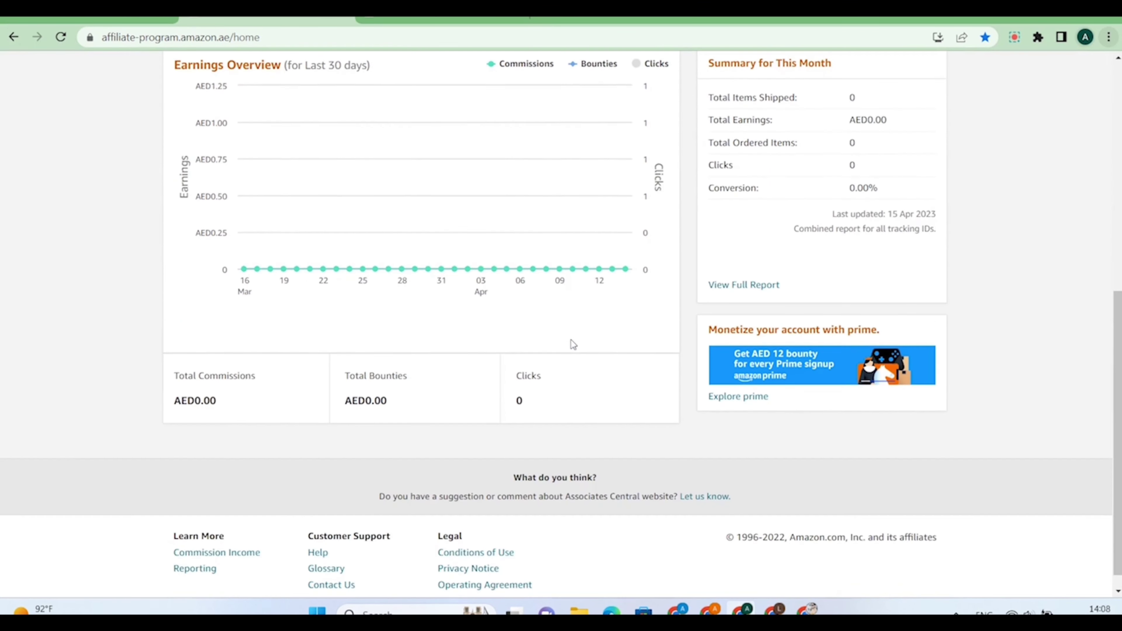
{"action": "scroll", "coordinate": [571, 339], "scroll_direction": "up", "scroll_amount": 3}
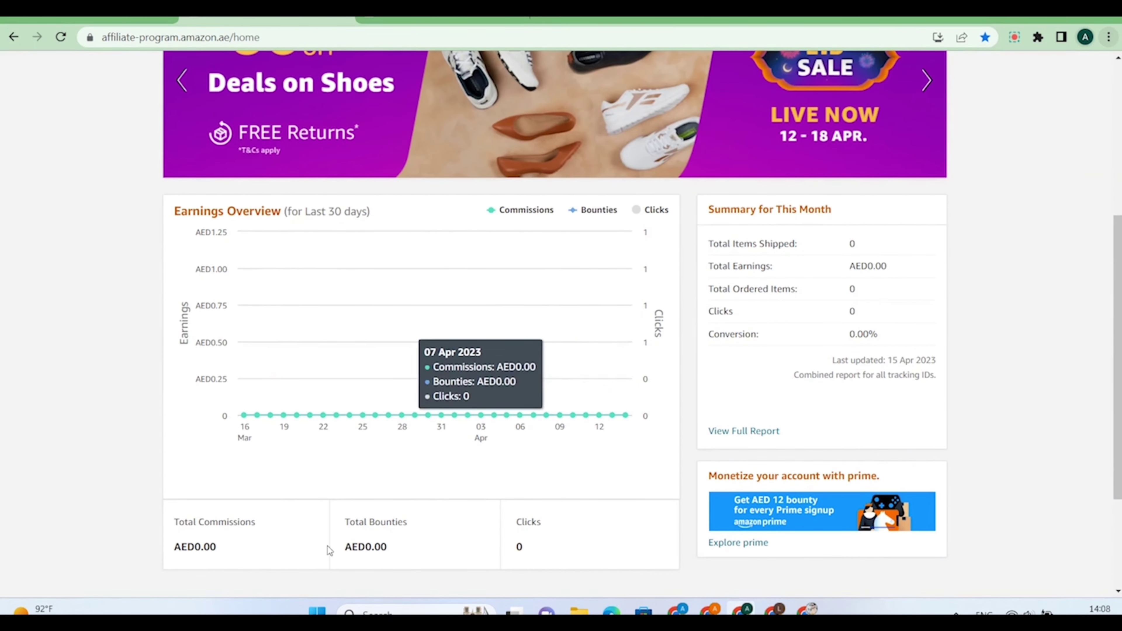
{"action": "triple_click", "coordinate": [201, 547]}
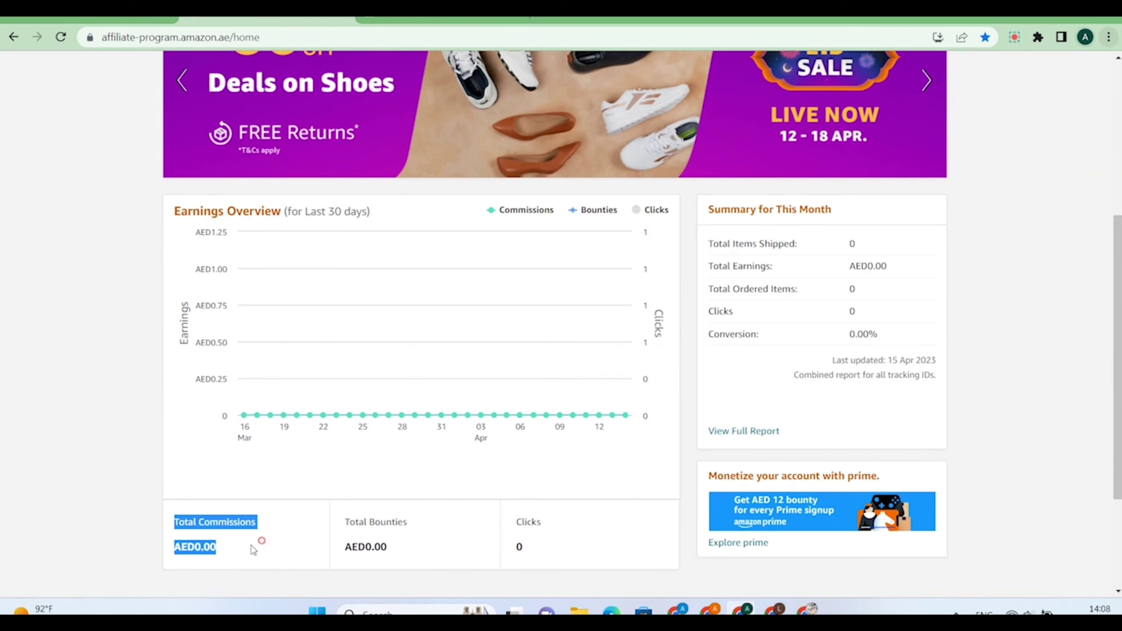
{"action": "left_click", "coordinate": [208, 547]}
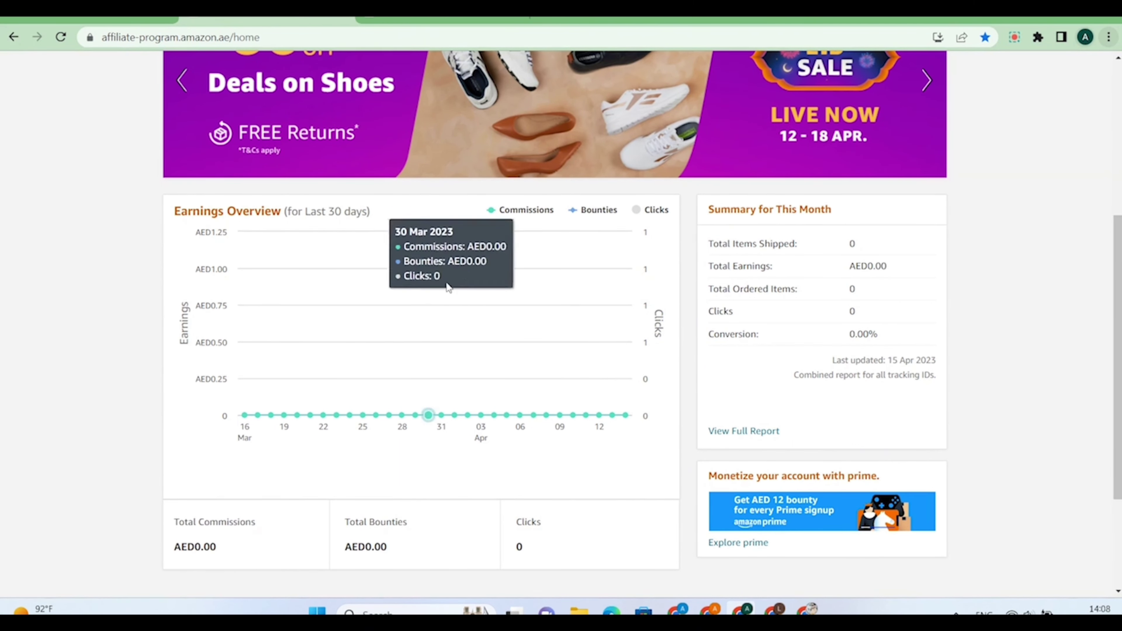
{"action": "key", "text": "F5"}
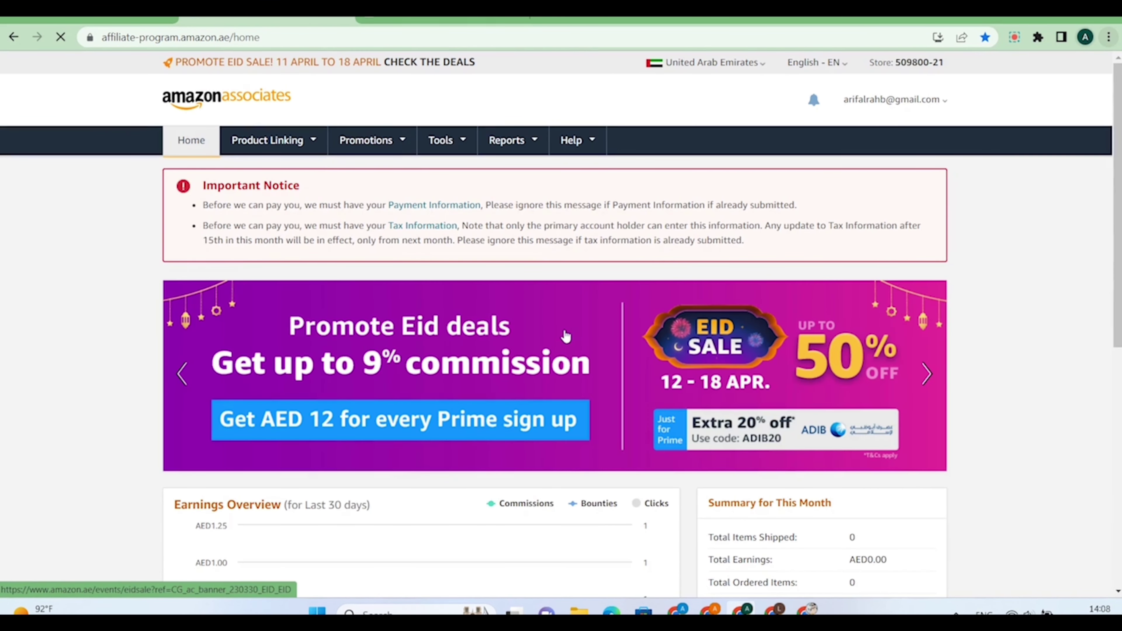
Step: Recheck the Total Commissions amount after the reload and refresh the dashboard again
{"action": "scroll", "coordinate": [572, 345], "scroll_direction": "down", "scroll_amount": 3}
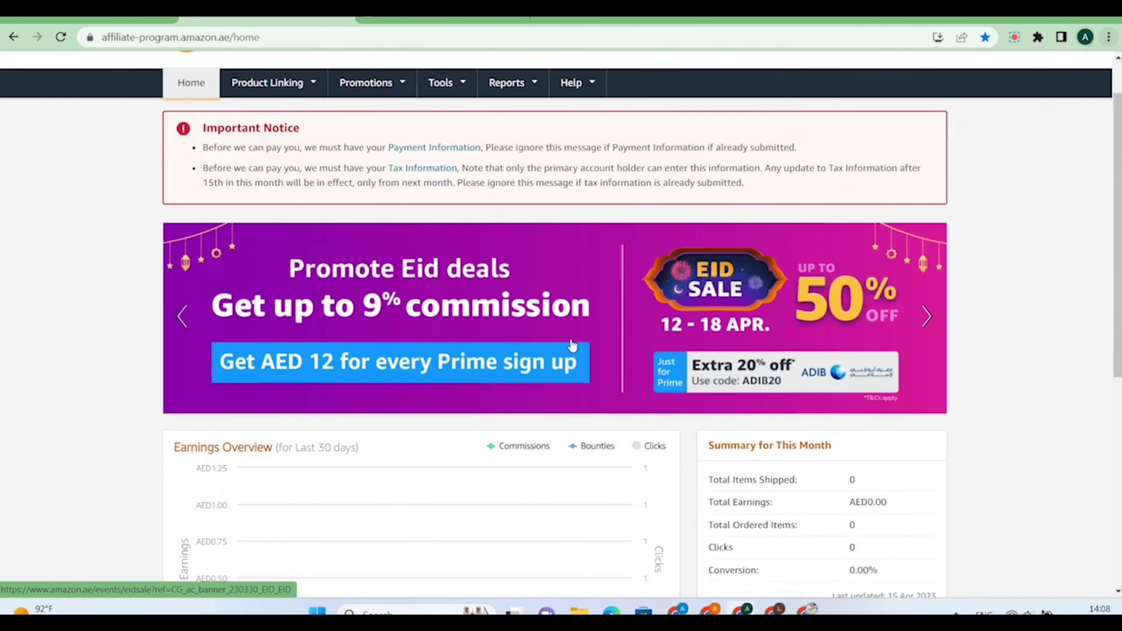
{"action": "scroll", "coordinate": [573, 343], "scroll_direction": "down", "scroll_amount": 2}
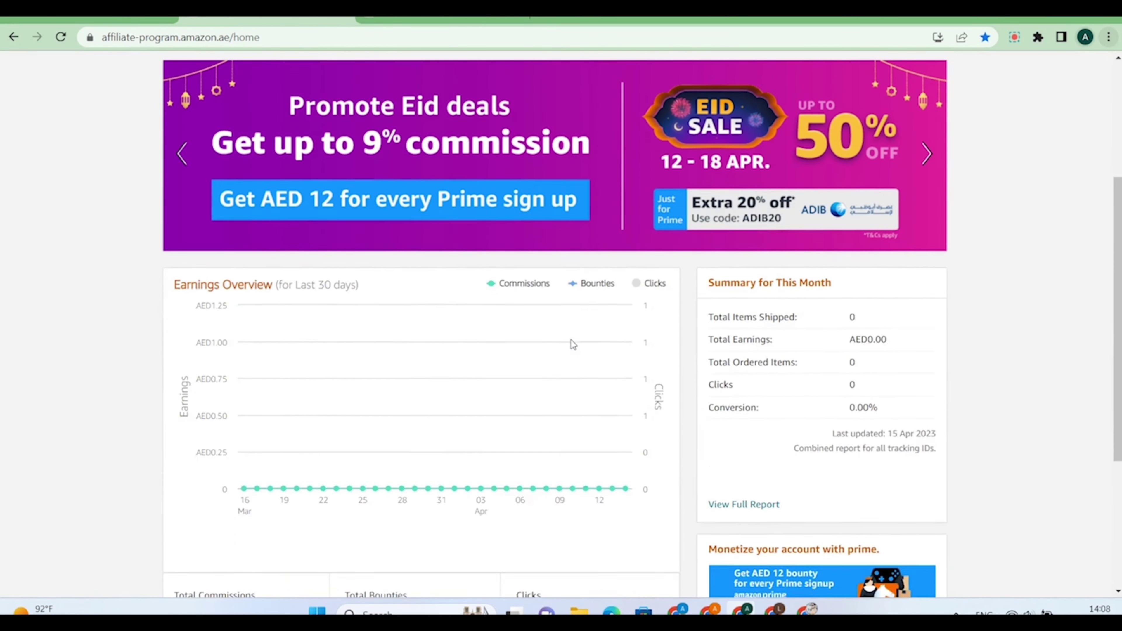
{"action": "scroll", "coordinate": [571, 340], "scroll_direction": "down", "scroll_amount": 2}
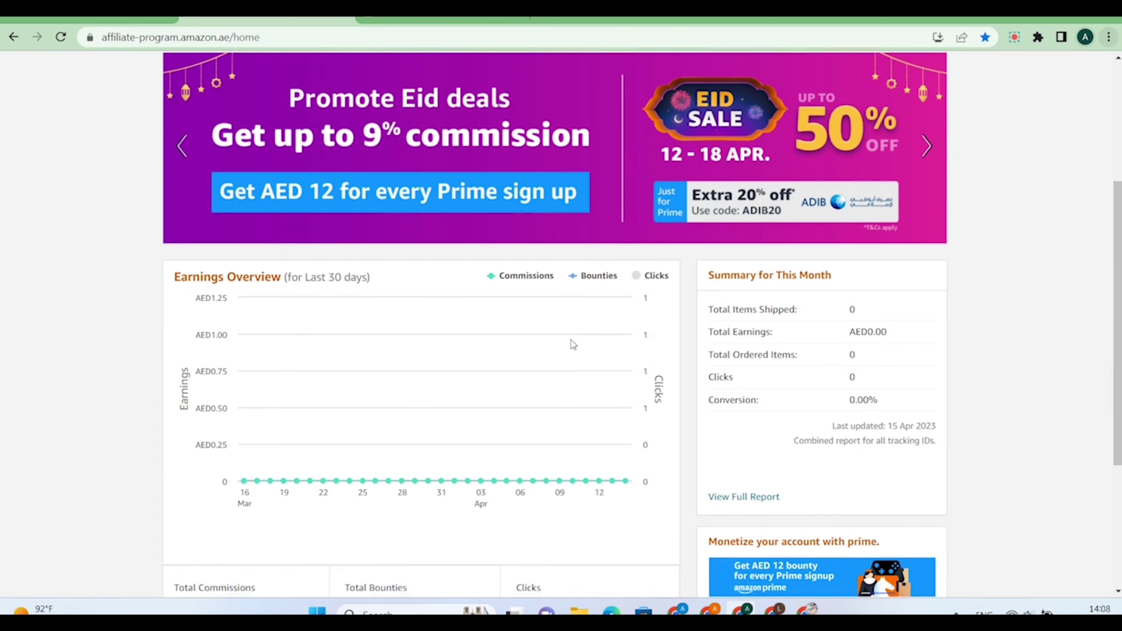
{"action": "scroll", "coordinate": [573, 344], "scroll_direction": "down", "scroll_amount": 3}
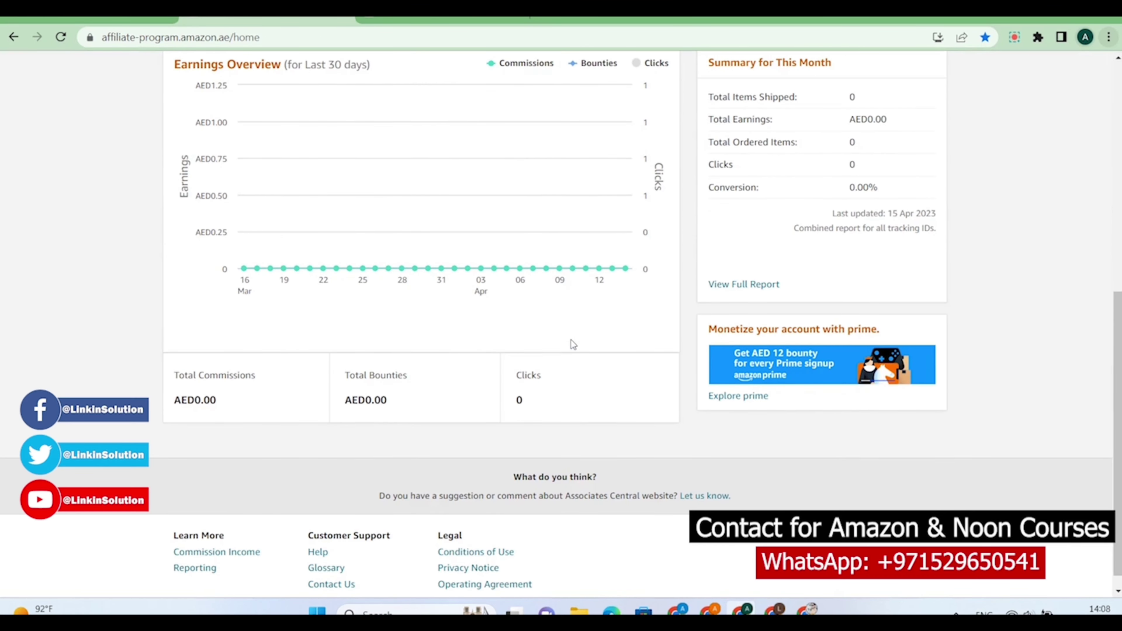
{"action": "scroll", "coordinate": [571, 340], "scroll_direction": "up", "scroll_amount": 3}
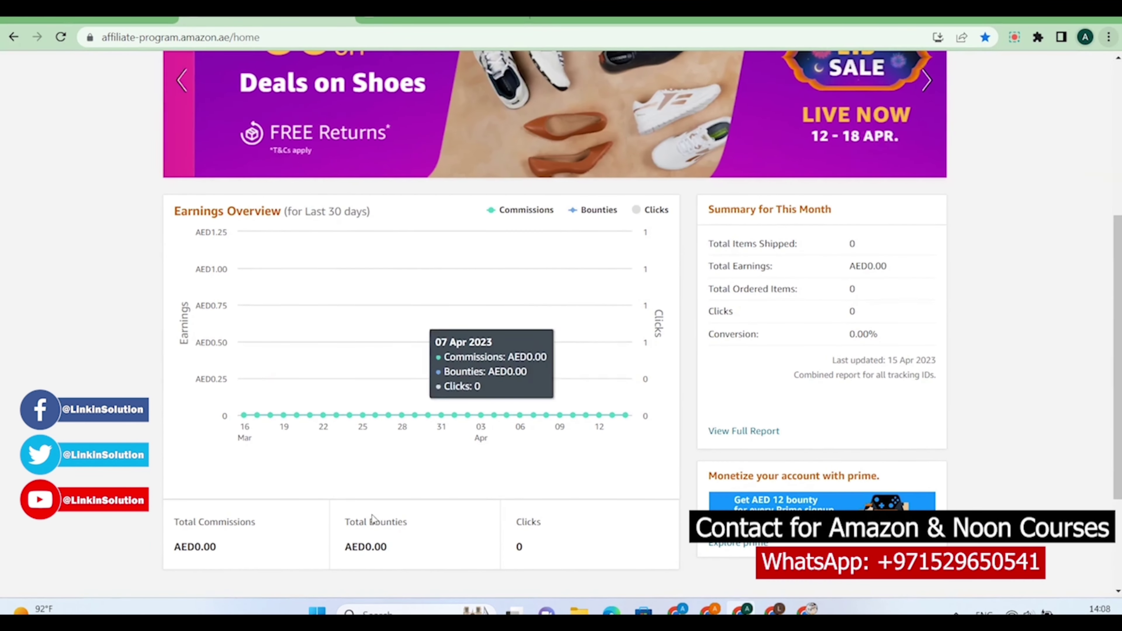
{"action": "left_click_drag", "start_coordinate": [258, 562], "coordinate": [158, 539]}
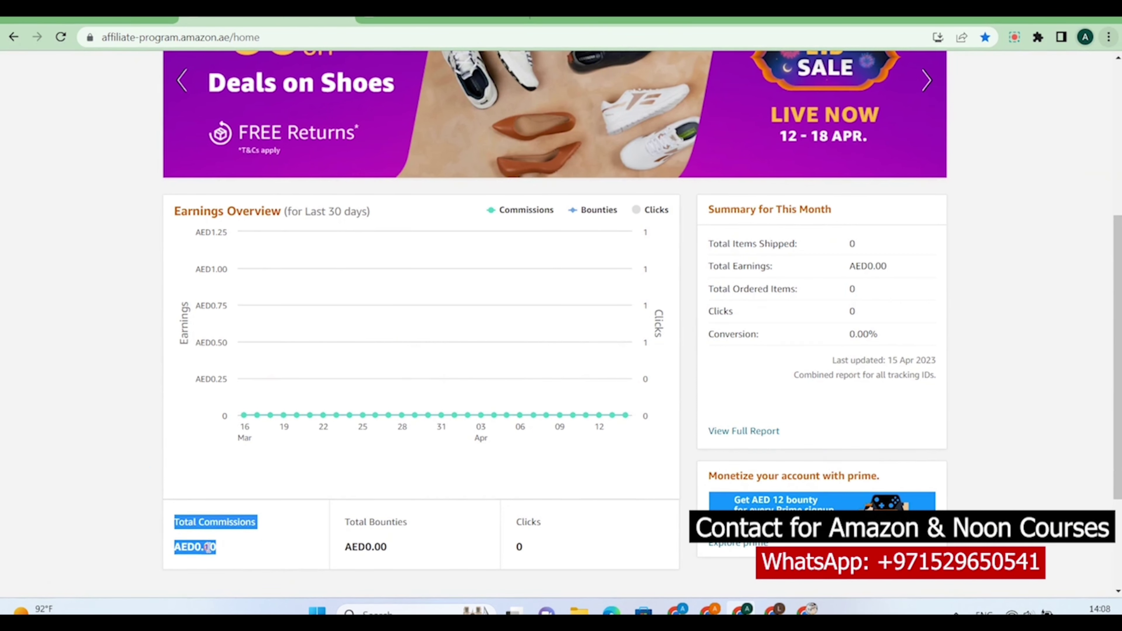
{"action": "key", "text": "F5"}
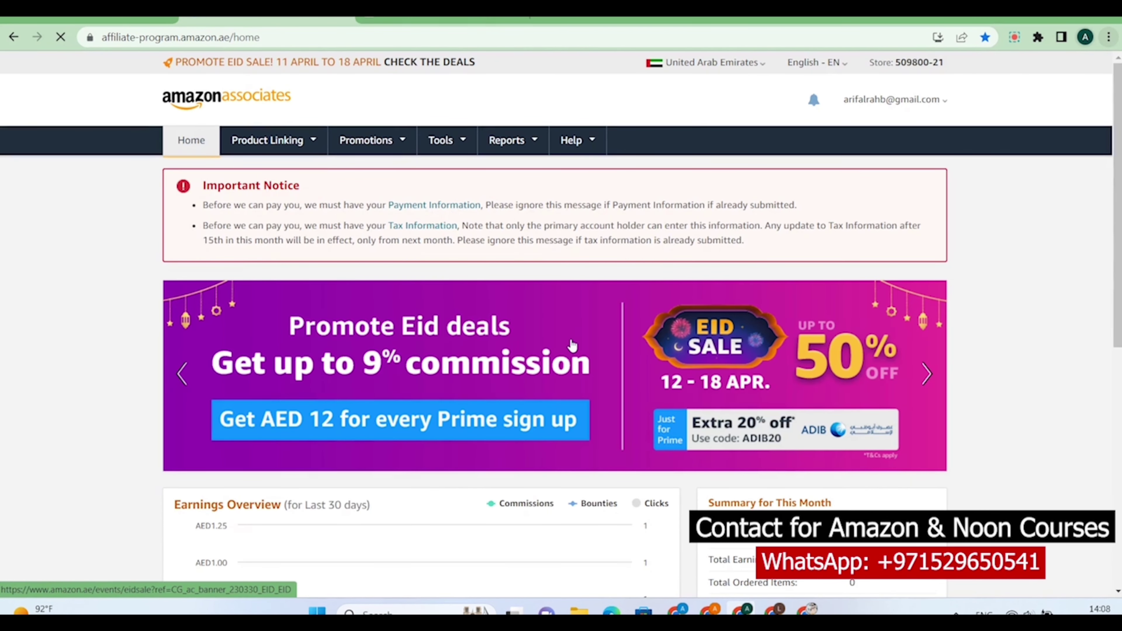
Step: Confirm the 30-day totals: AED0.00 commissions, AED0.00 bounties and 0 clicks
{"action": "scroll", "coordinate": [572, 345], "scroll_direction": "down", "scroll_amount": 3}
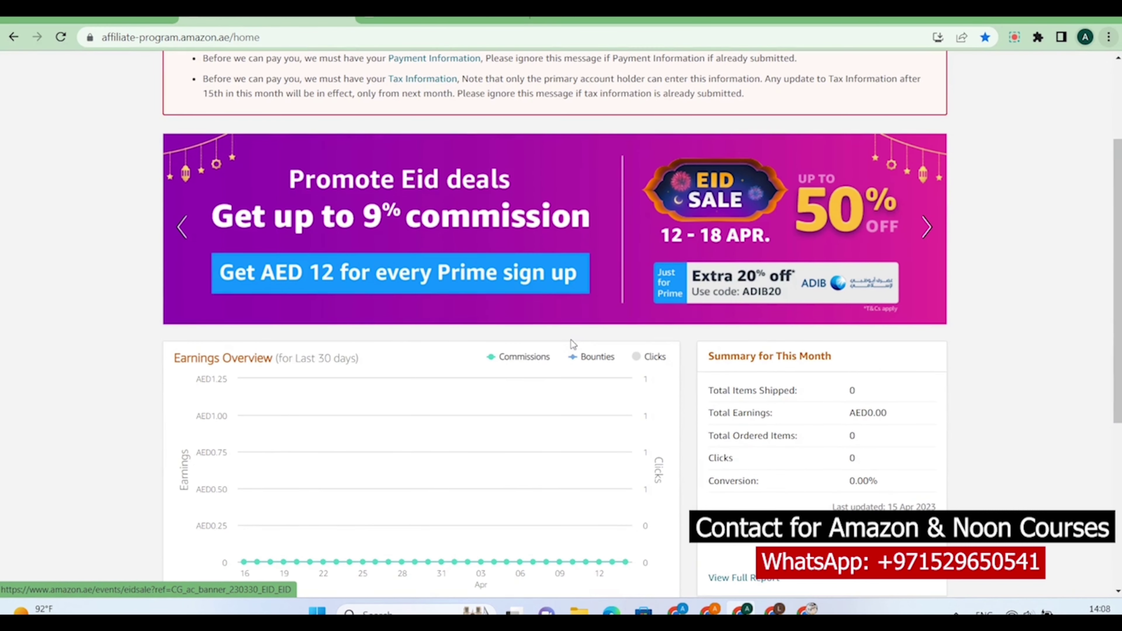
{"action": "scroll", "coordinate": [572, 344], "scroll_direction": "down", "scroll_amount": 2}
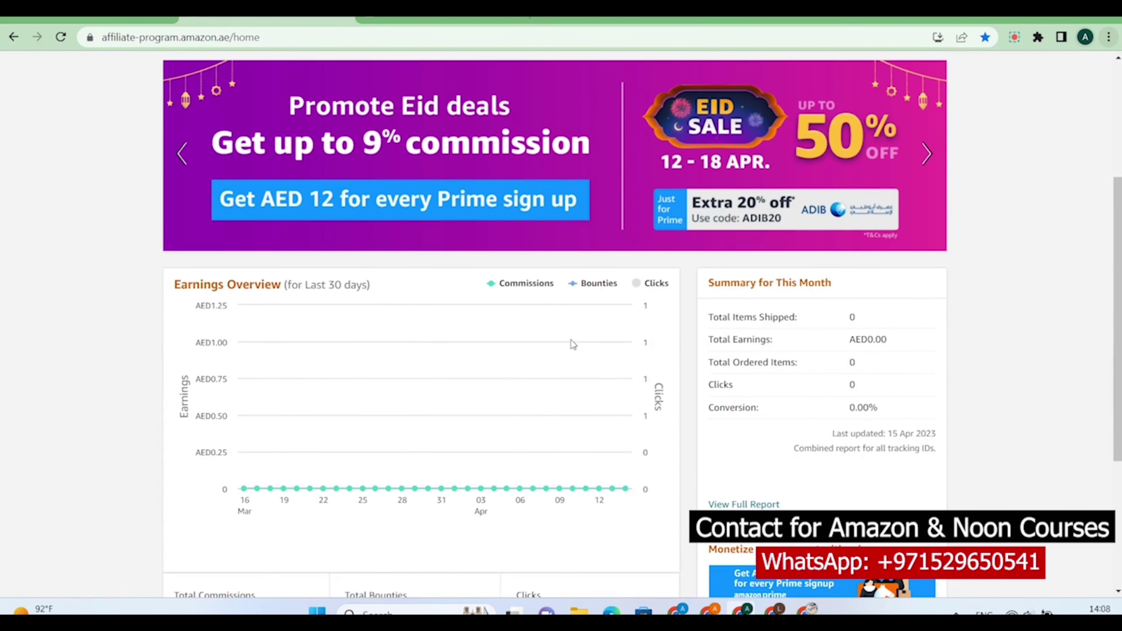
{"action": "scroll", "coordinate": [571, 343], "scroll_direction": "down", "scroll_amount": 2}
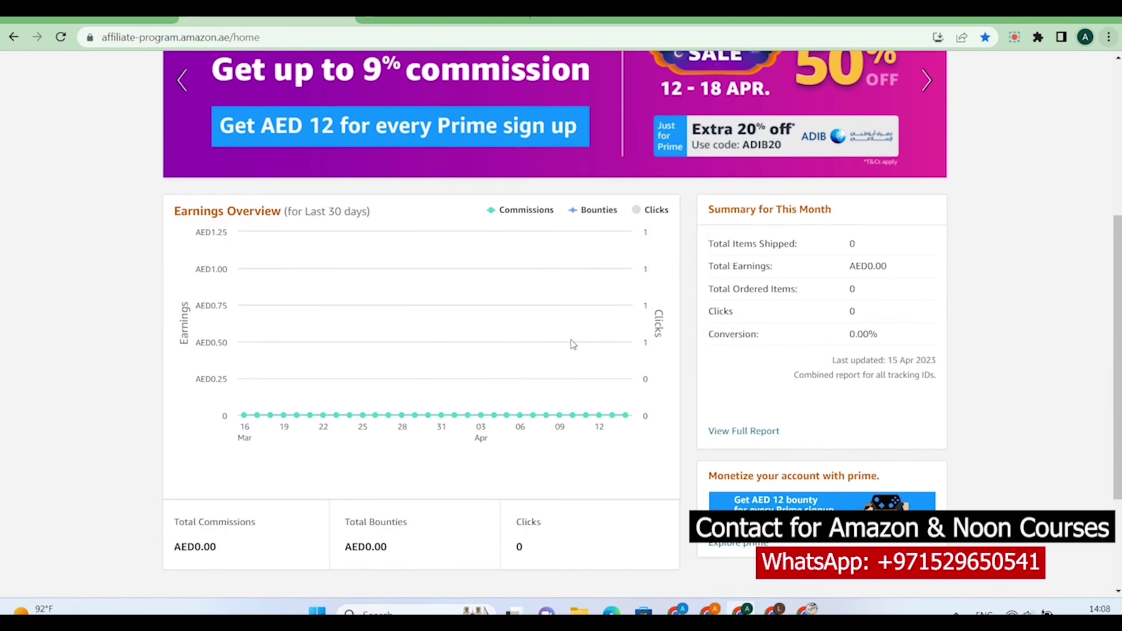
{"action": "scroll", "coordinate": [572, 343], "scroll_direction": "down", "scroll_amount": 3}
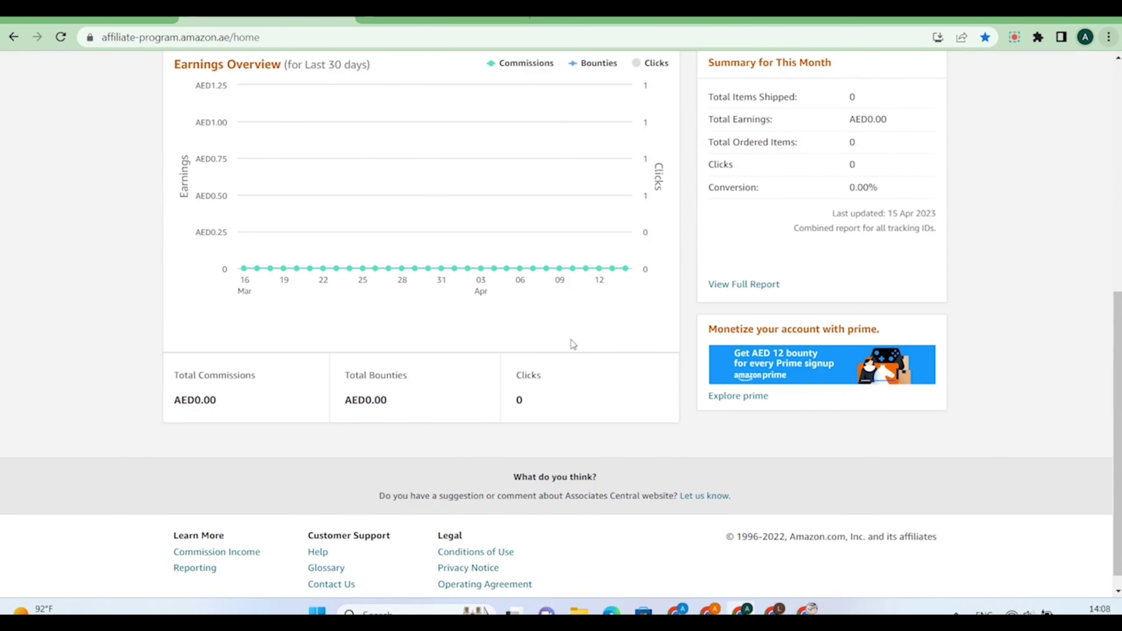
{"action": "scroll", "coordinate": [573, 344], "scroll_direction": "up", "scroll_amount": 3}
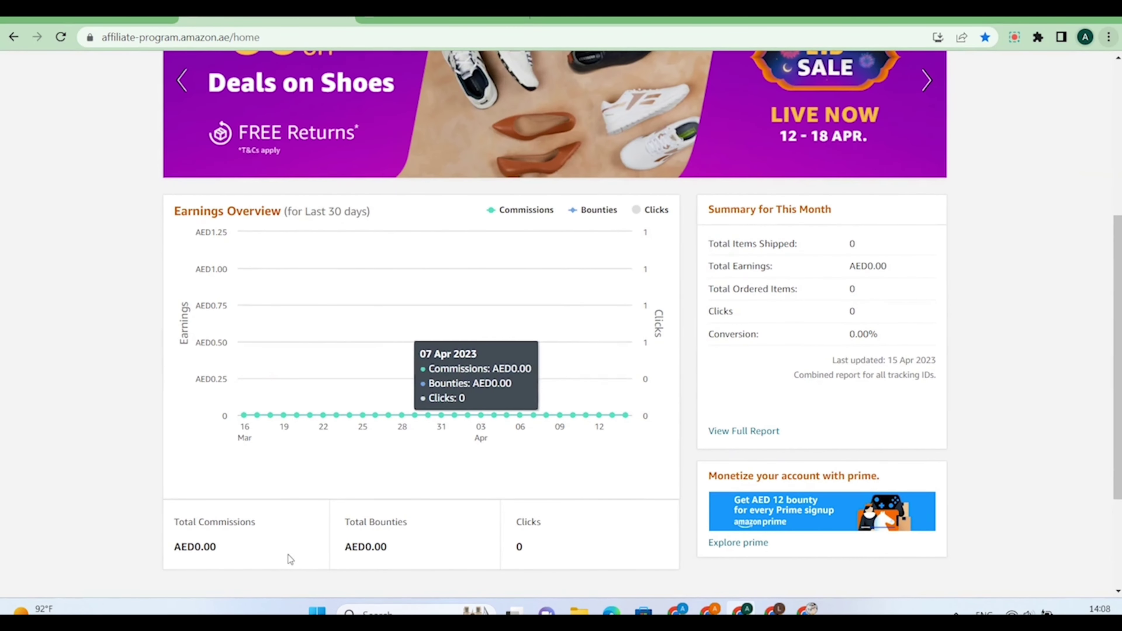
{"action": "left_click_drag", "start_coordinate": [288, 557], "coordinate": [158, 539]}
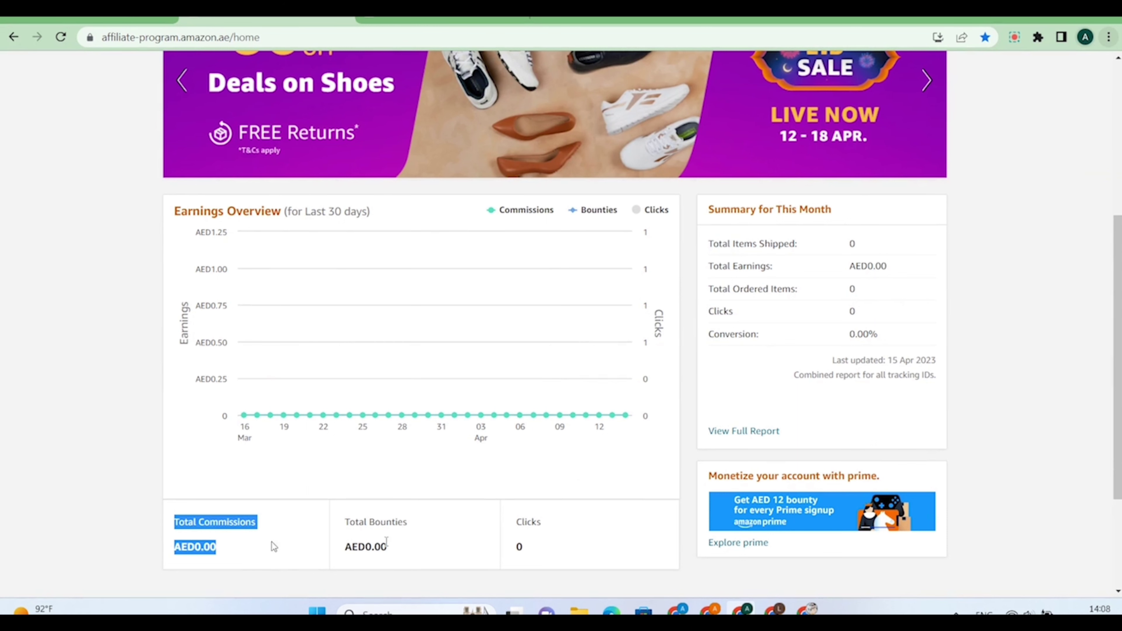
{"action": "left_click", "coordinate": [207, 547]}
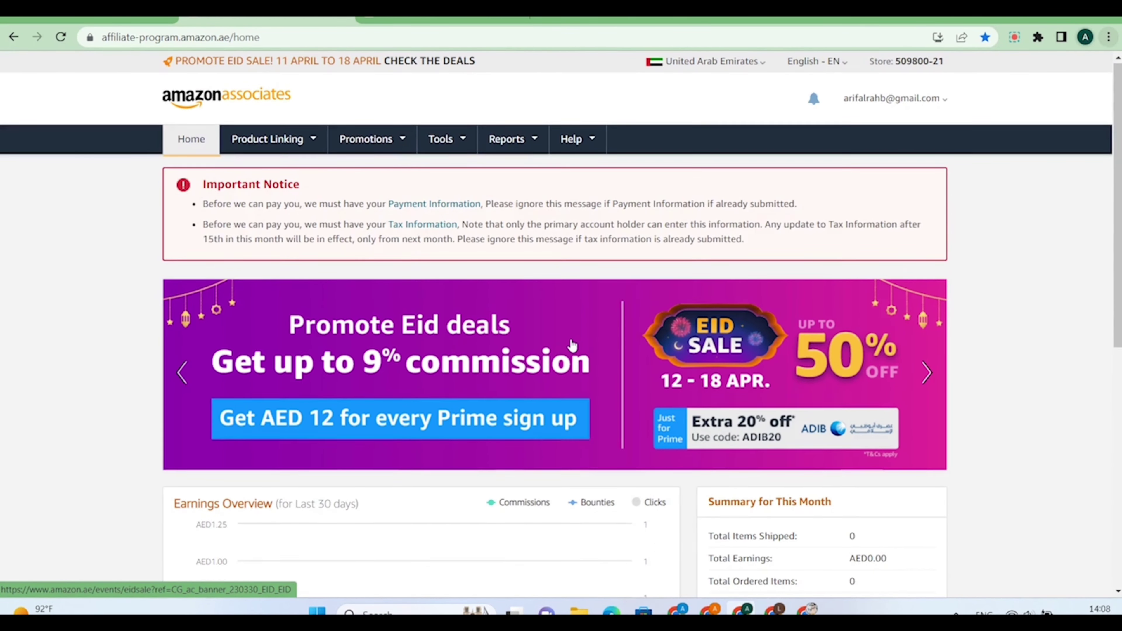
{"action": "scroll", "coordinate": [572, 344], "scroll_direction": "down", "scroll_amount": 3}
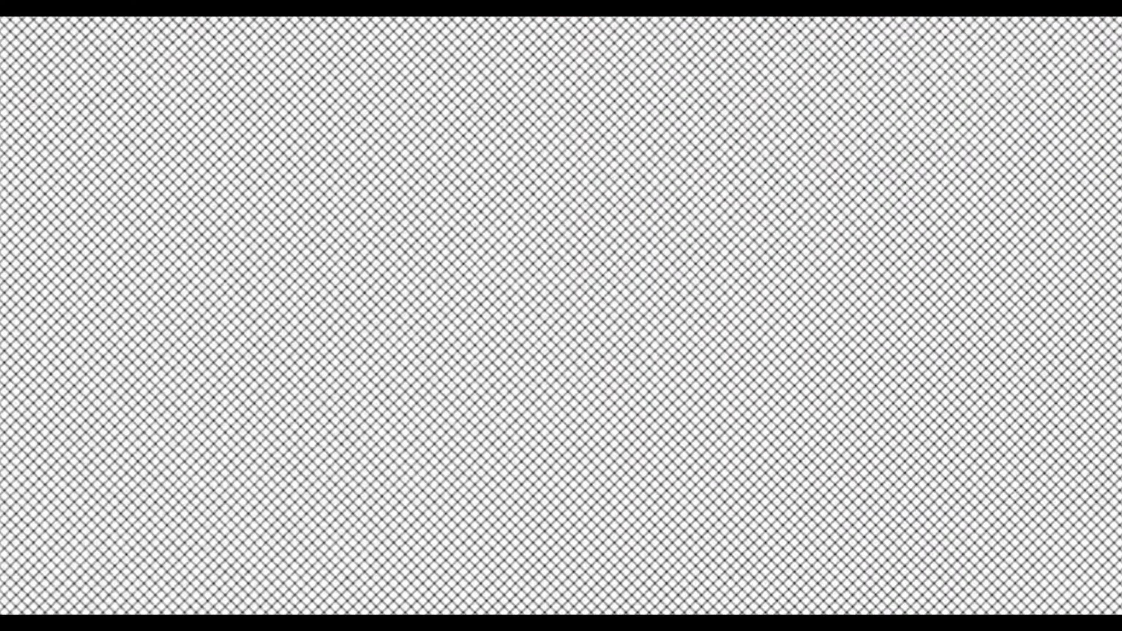